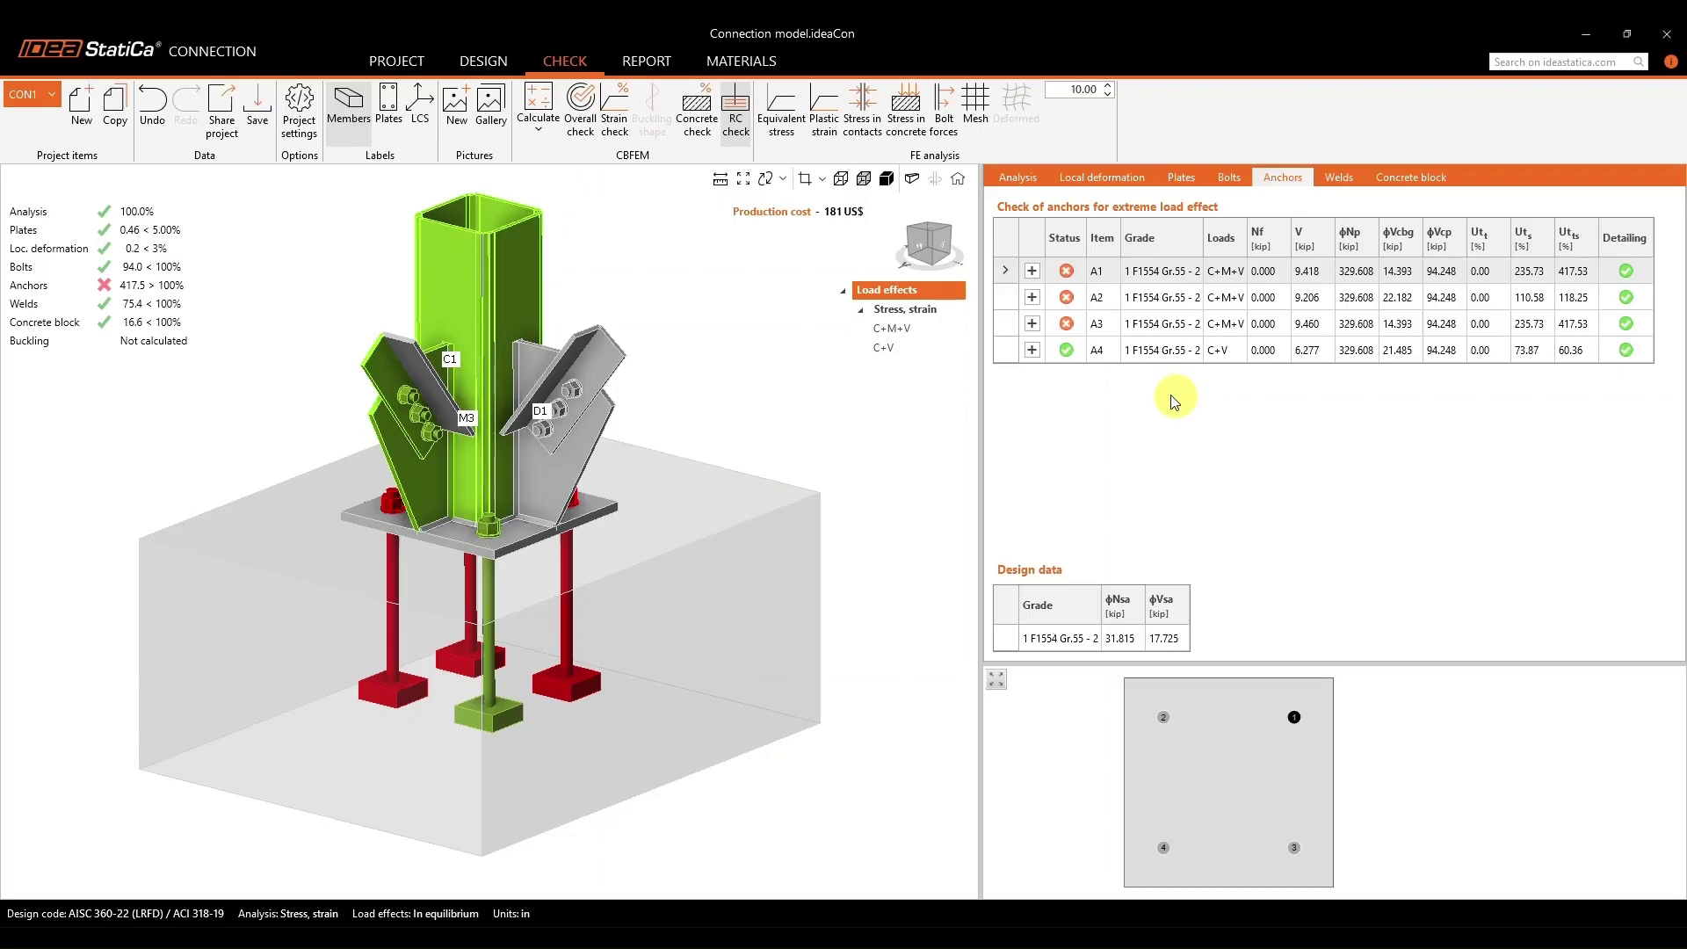
Expand anchor A1's calculation down to its 26.584 kip basic concrete breakout strength in shear.
left_click(1032, 271)
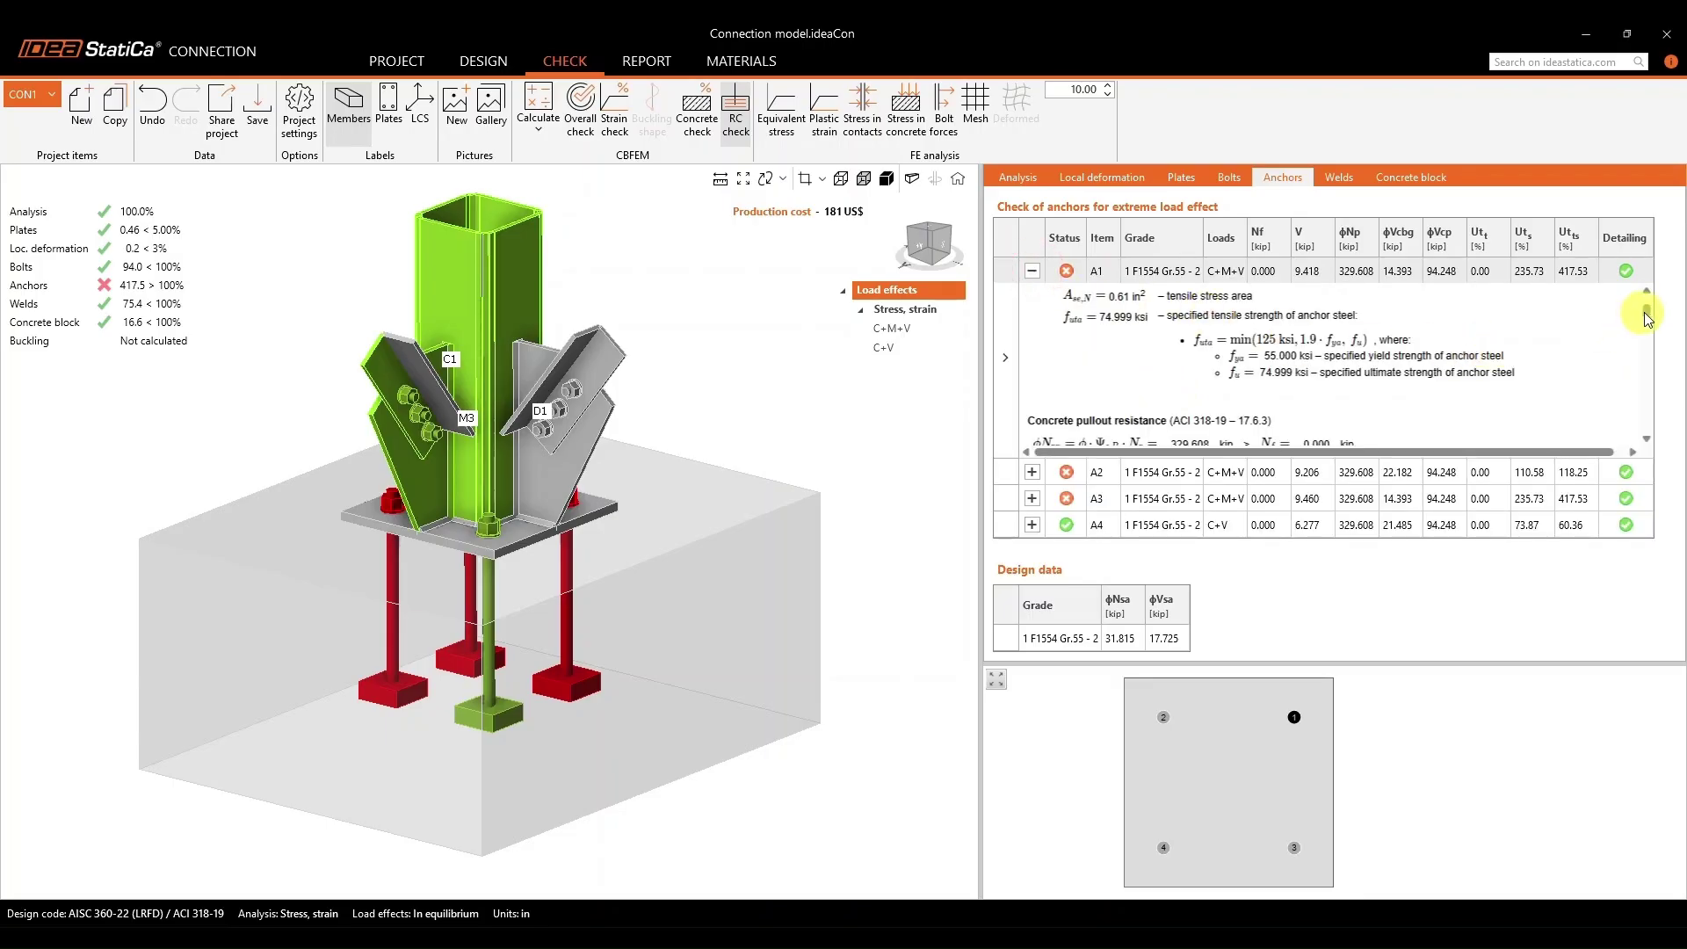
left_click_drag(1645, 313, 1649, 396)
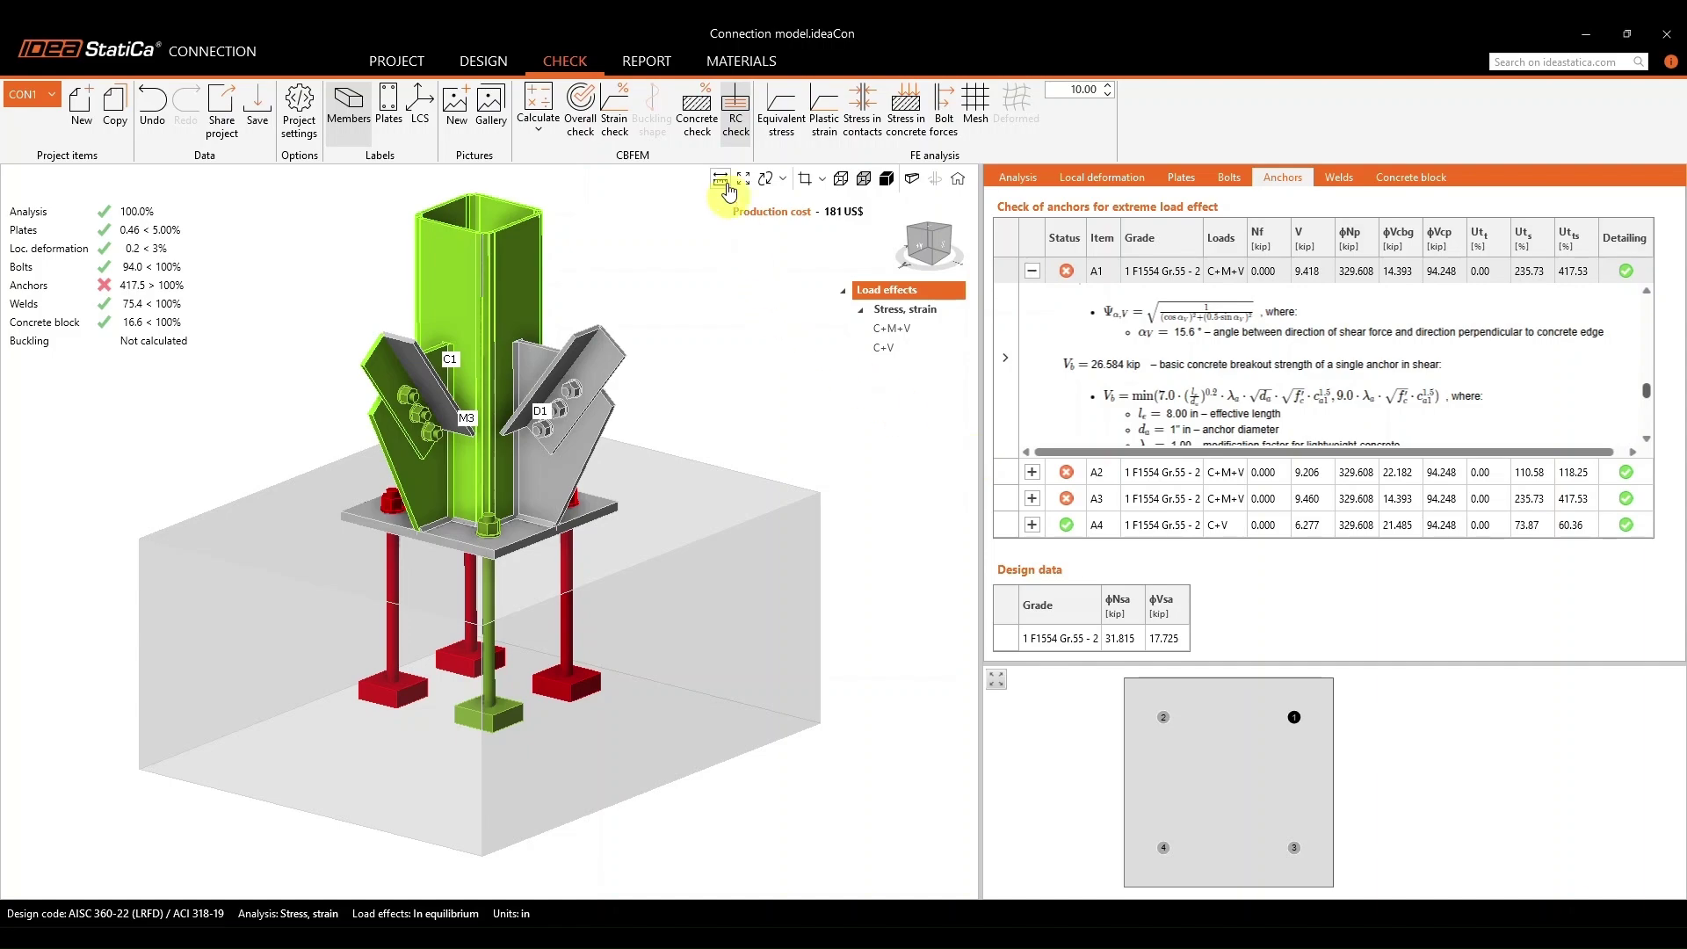
Export the footing via RC check as Detail 3D model.ideaDet in the resources folder.
left_click(736, 132)
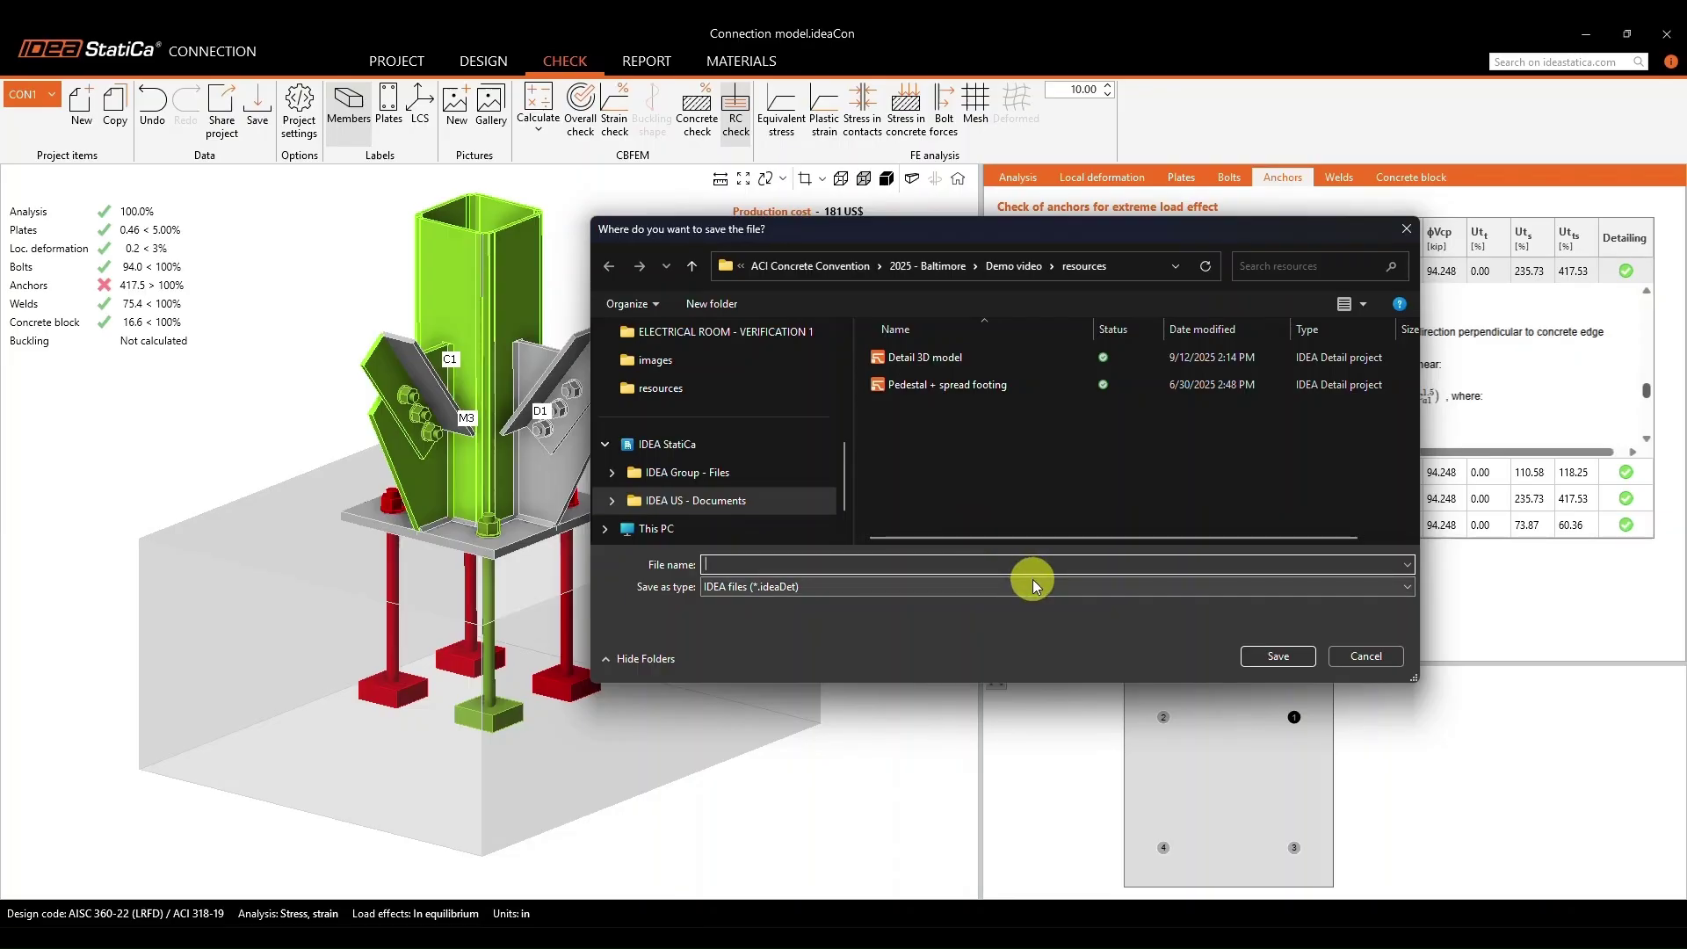
key("Escape")
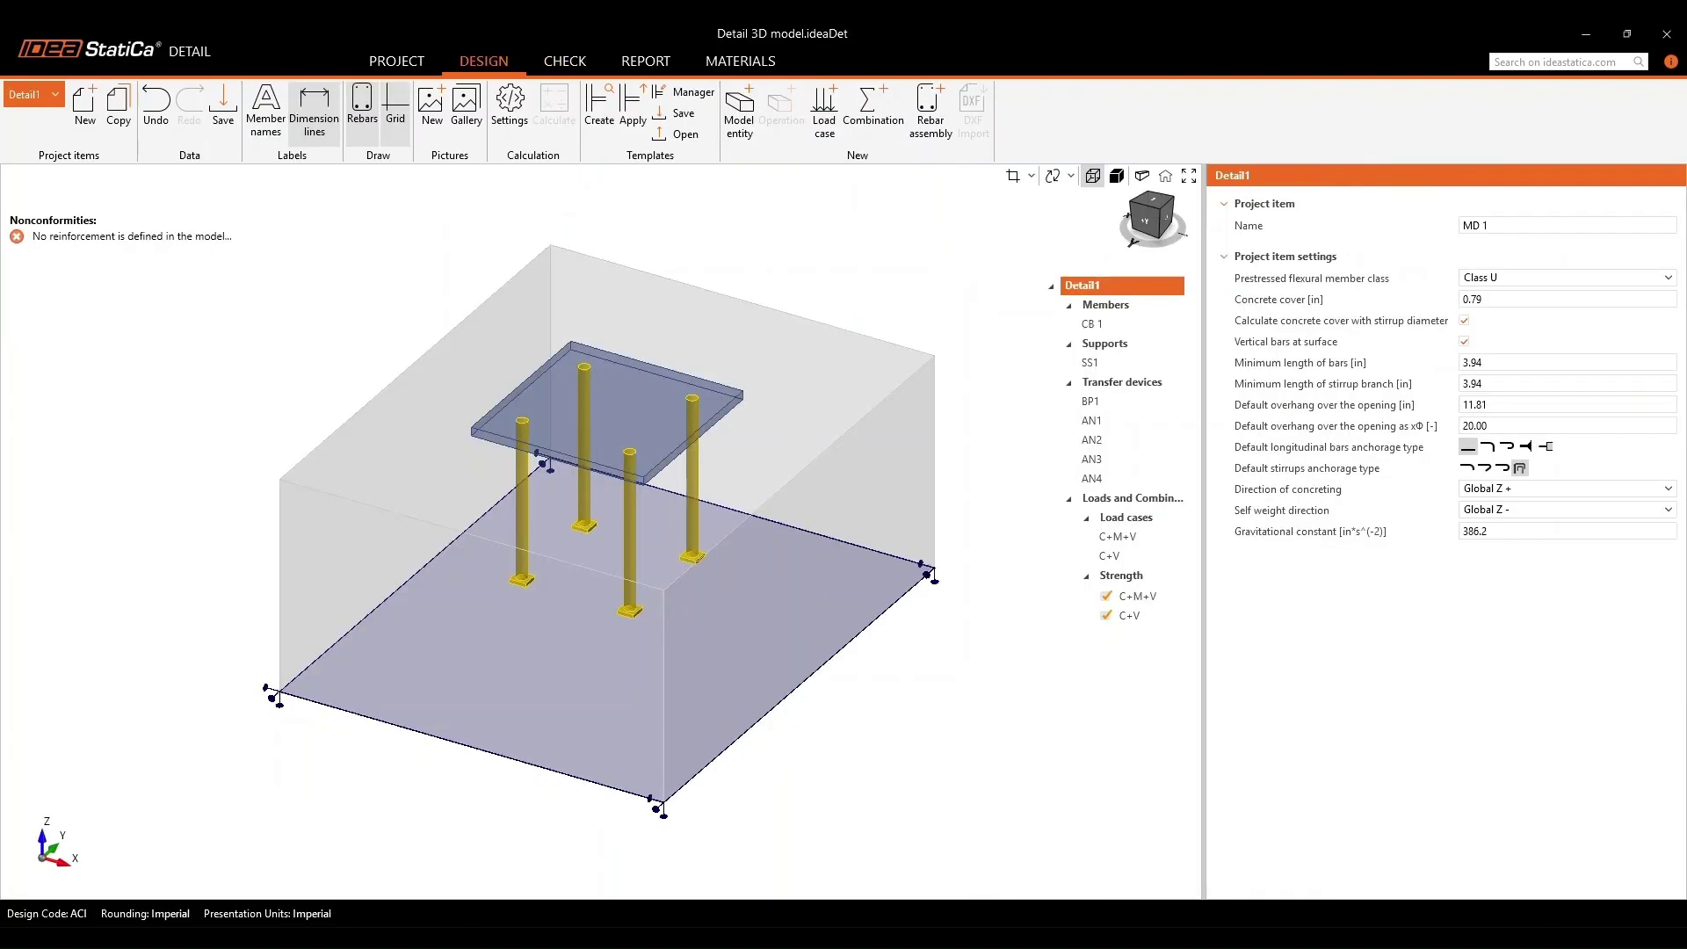
left_click(706, 520)
Show the base plate forces for load case C+M+V, zoomed in.
left_click(1139, 543)
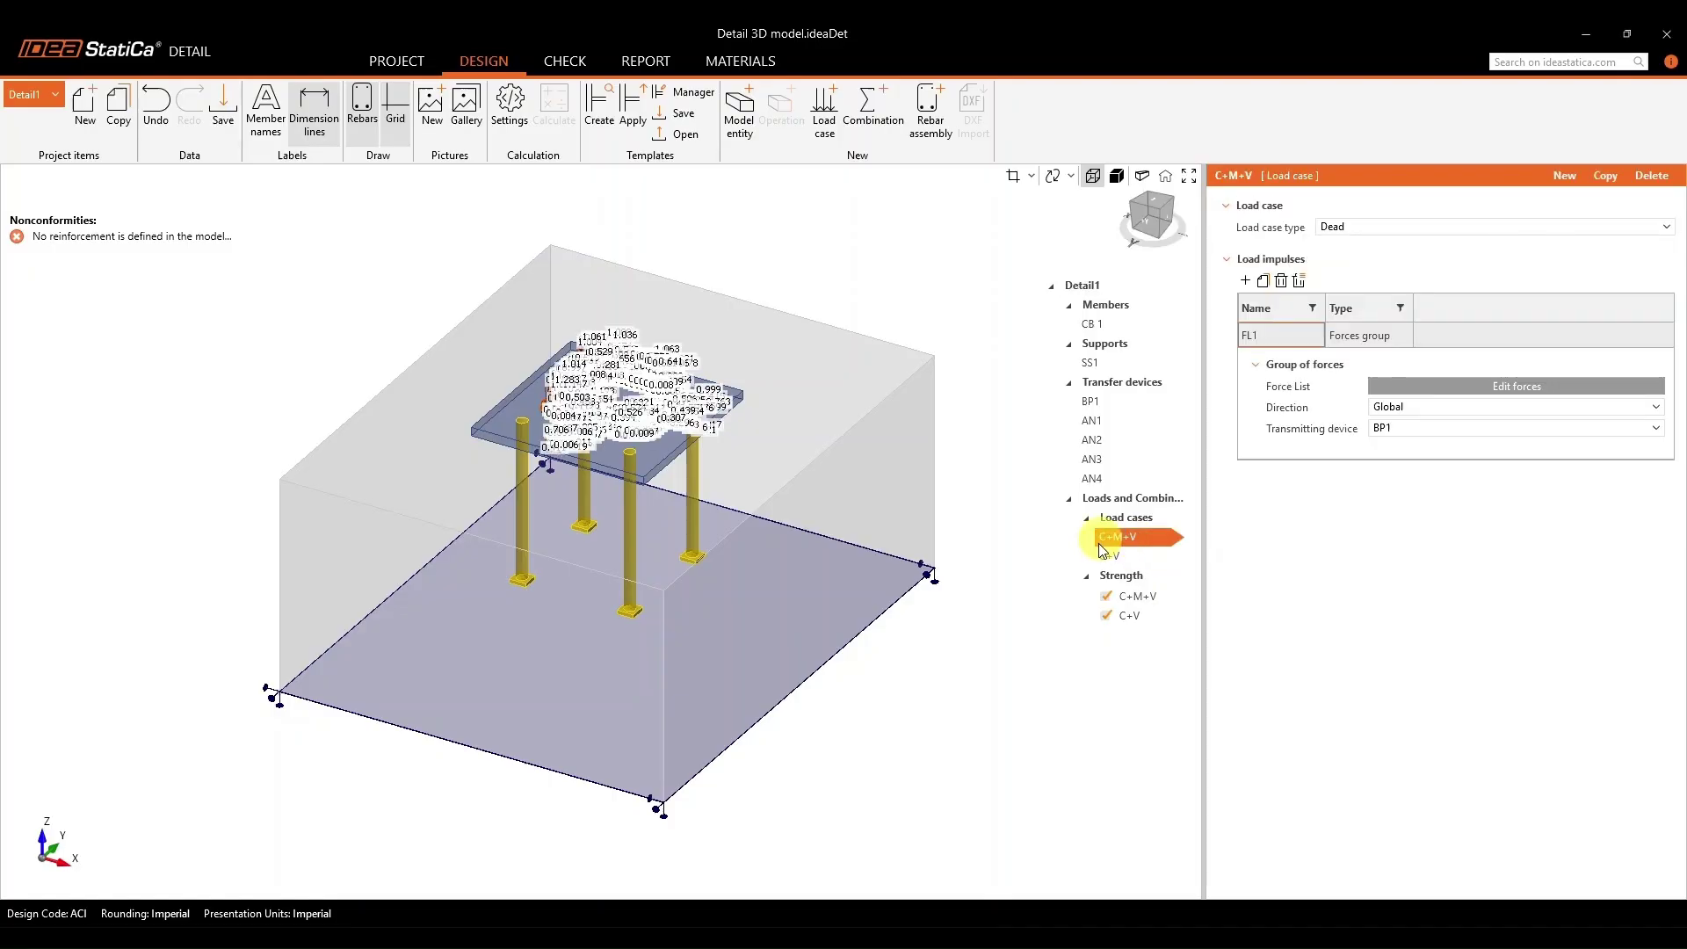
scroll(585, 421, "up", 5)
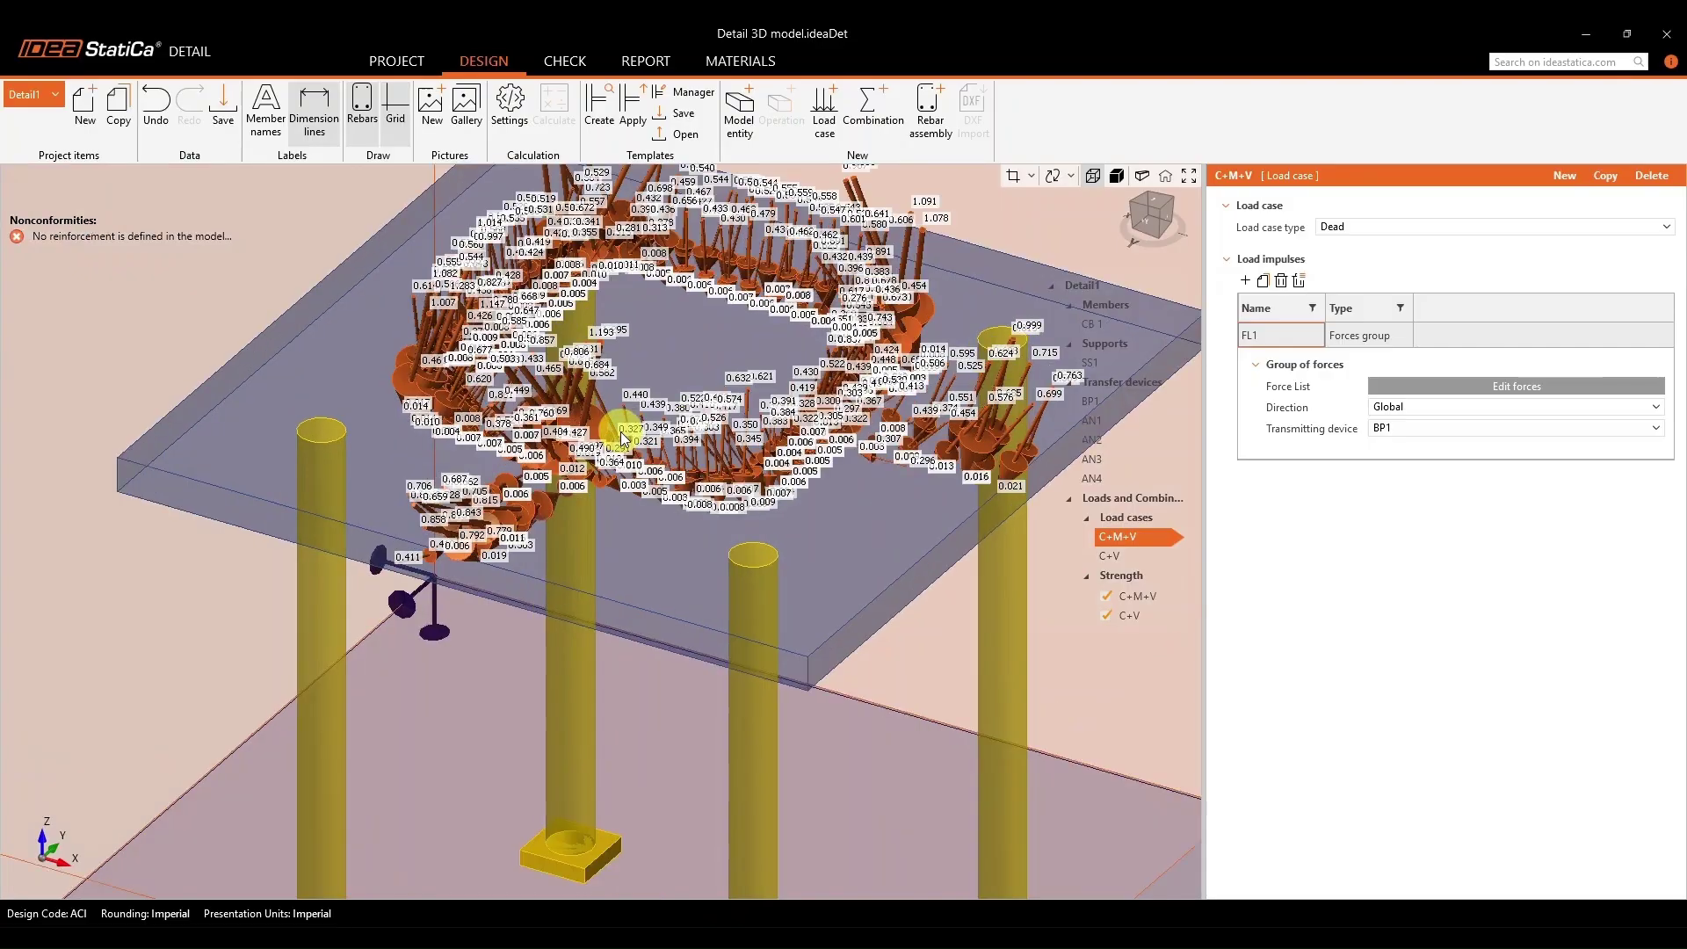
mouse_move(662, 565)
right_mouse_down()
mouse_move(699, 567)
mouse_move(634, 546)
right_mouse_up()
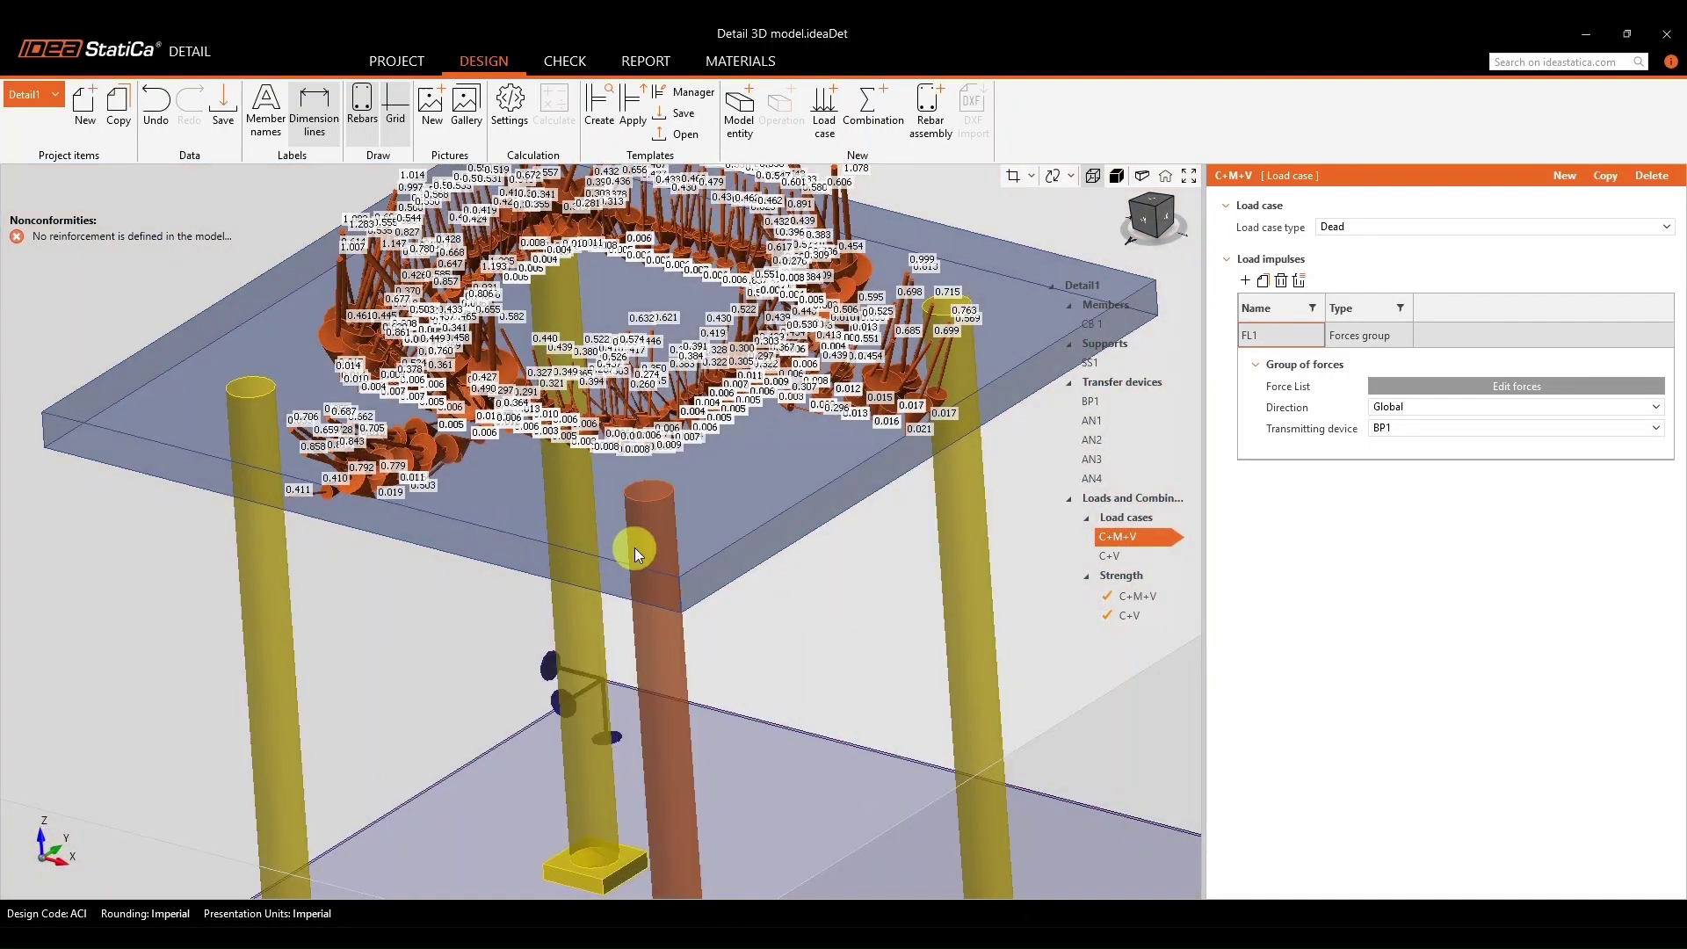
scroll(635, 543, "down", 10)
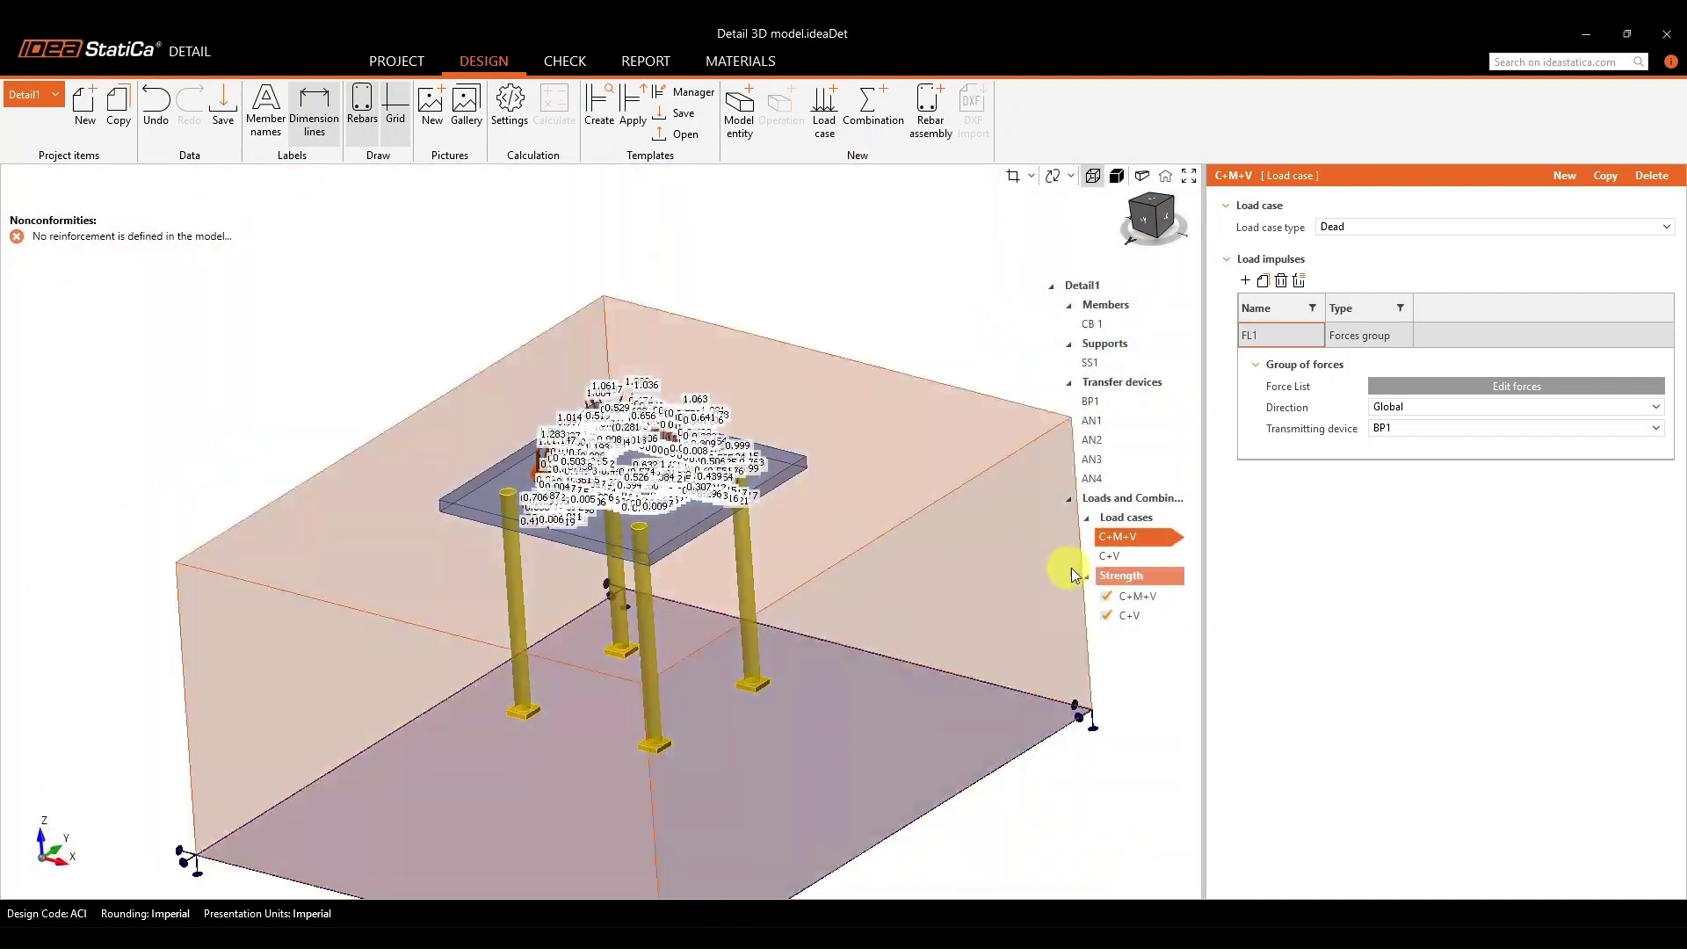
Show the C+V forces, return to home view, and open Pedestal + spread footing.ideaDet.
left_click(1155, 556)
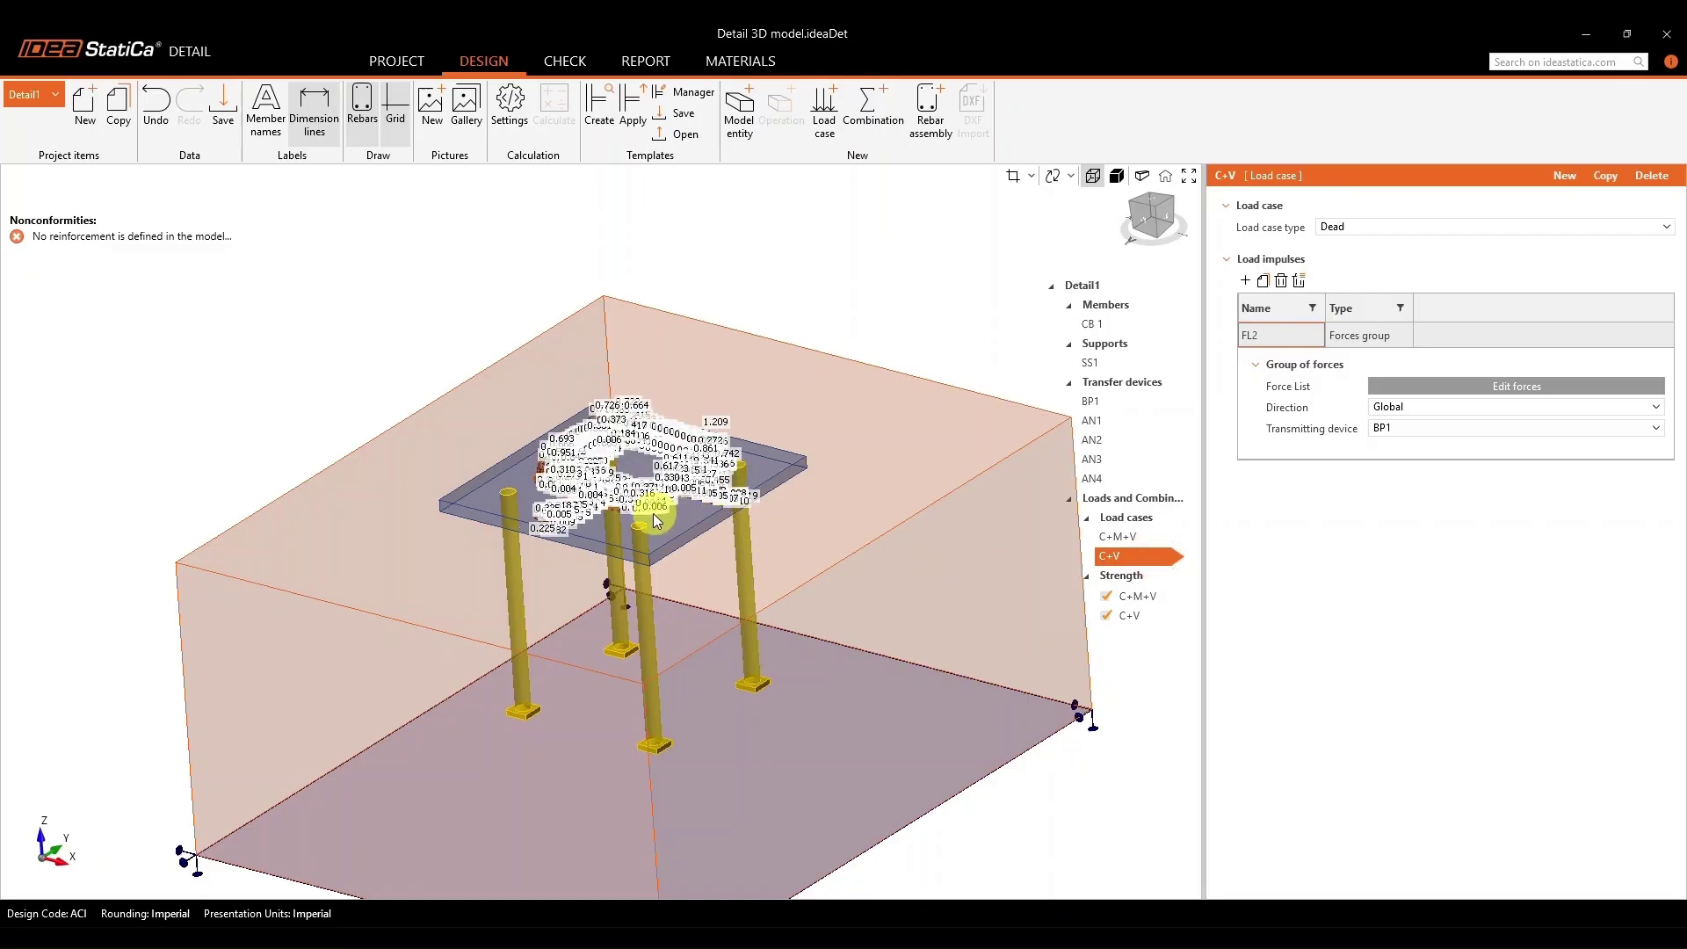
scroll(652, 513, "up", 5)
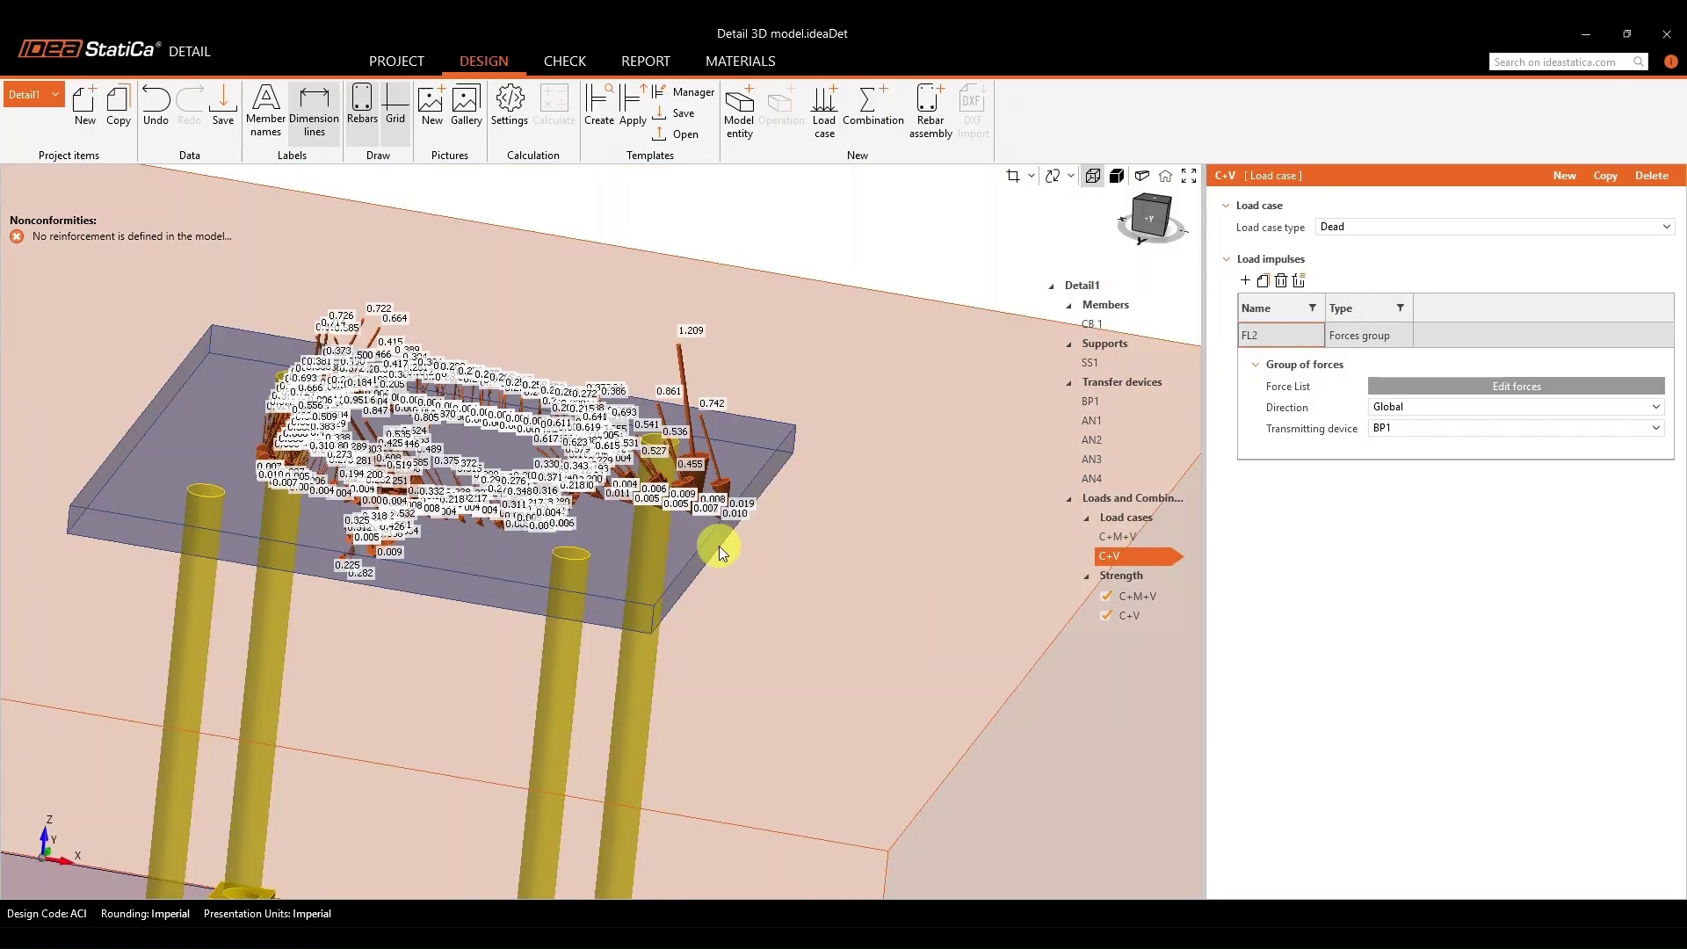
scroll(719, 546, "down", 5)
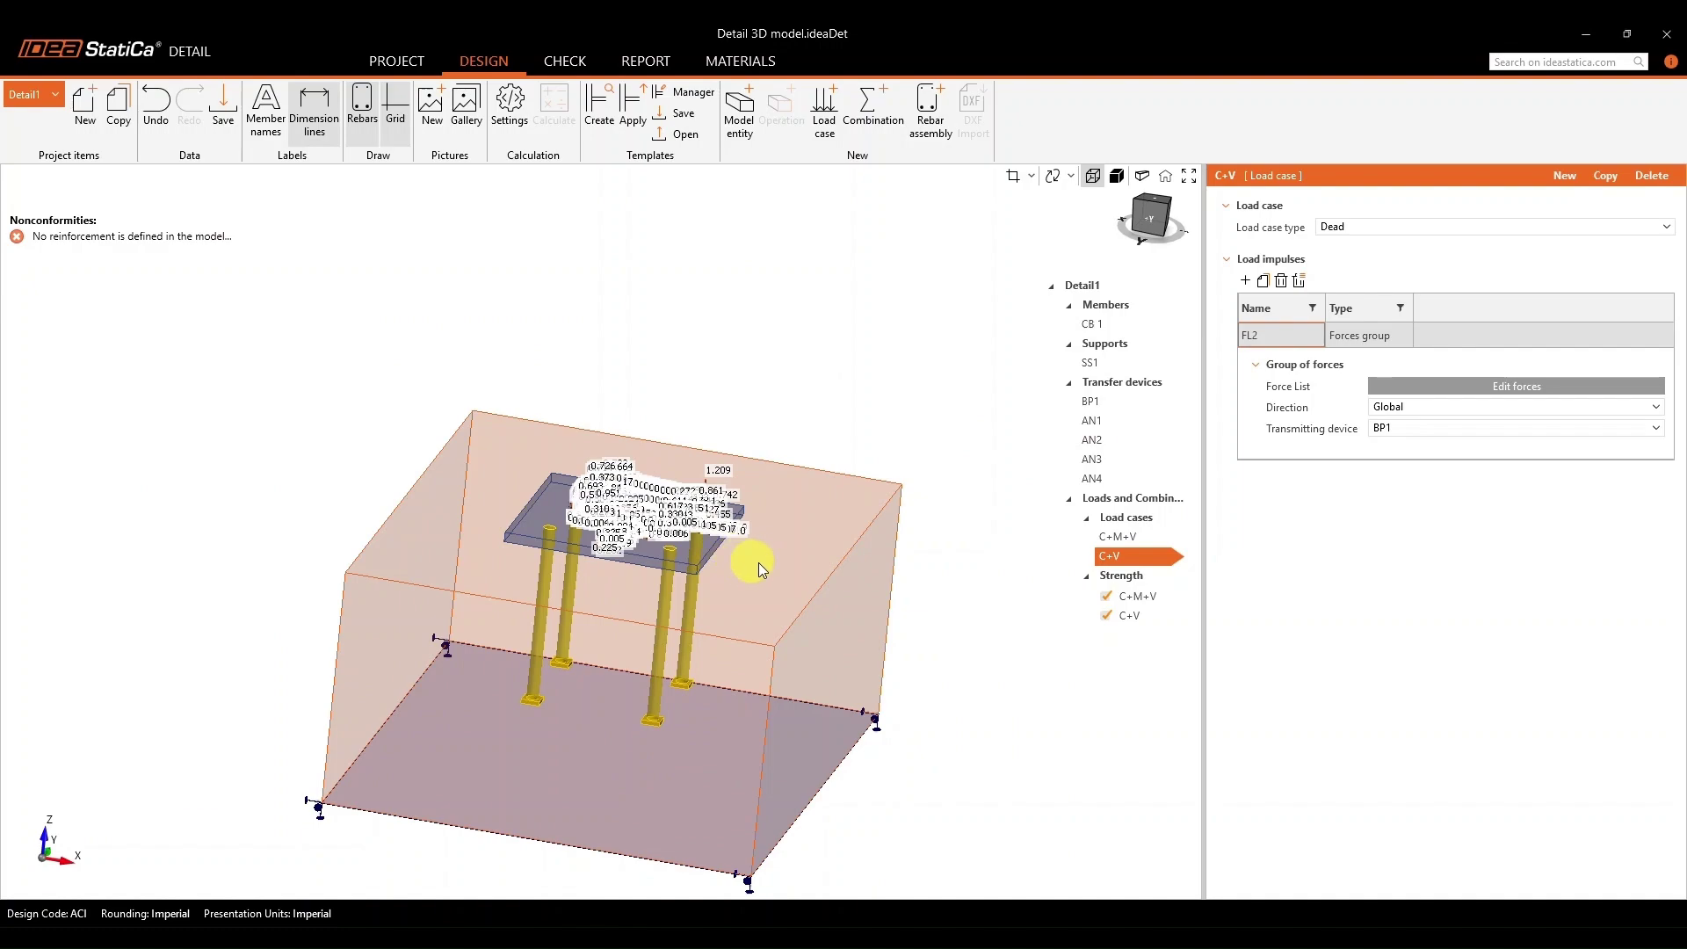
right_click_drag(806, 585, 718, 605)
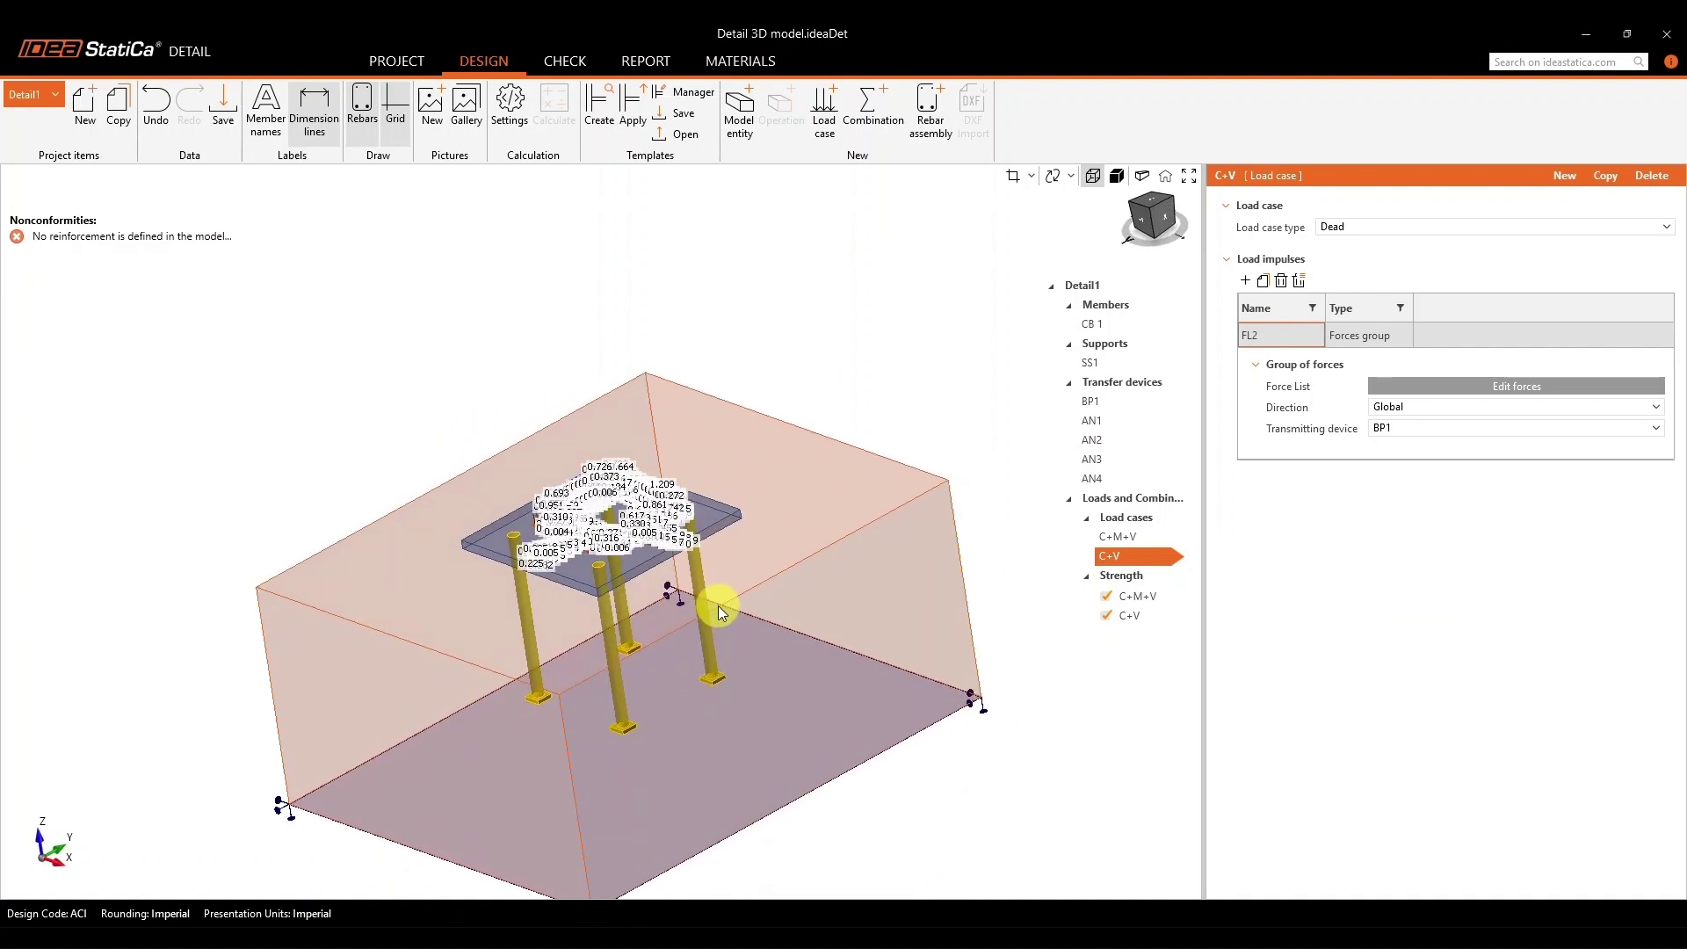
left_click(1163, 178)
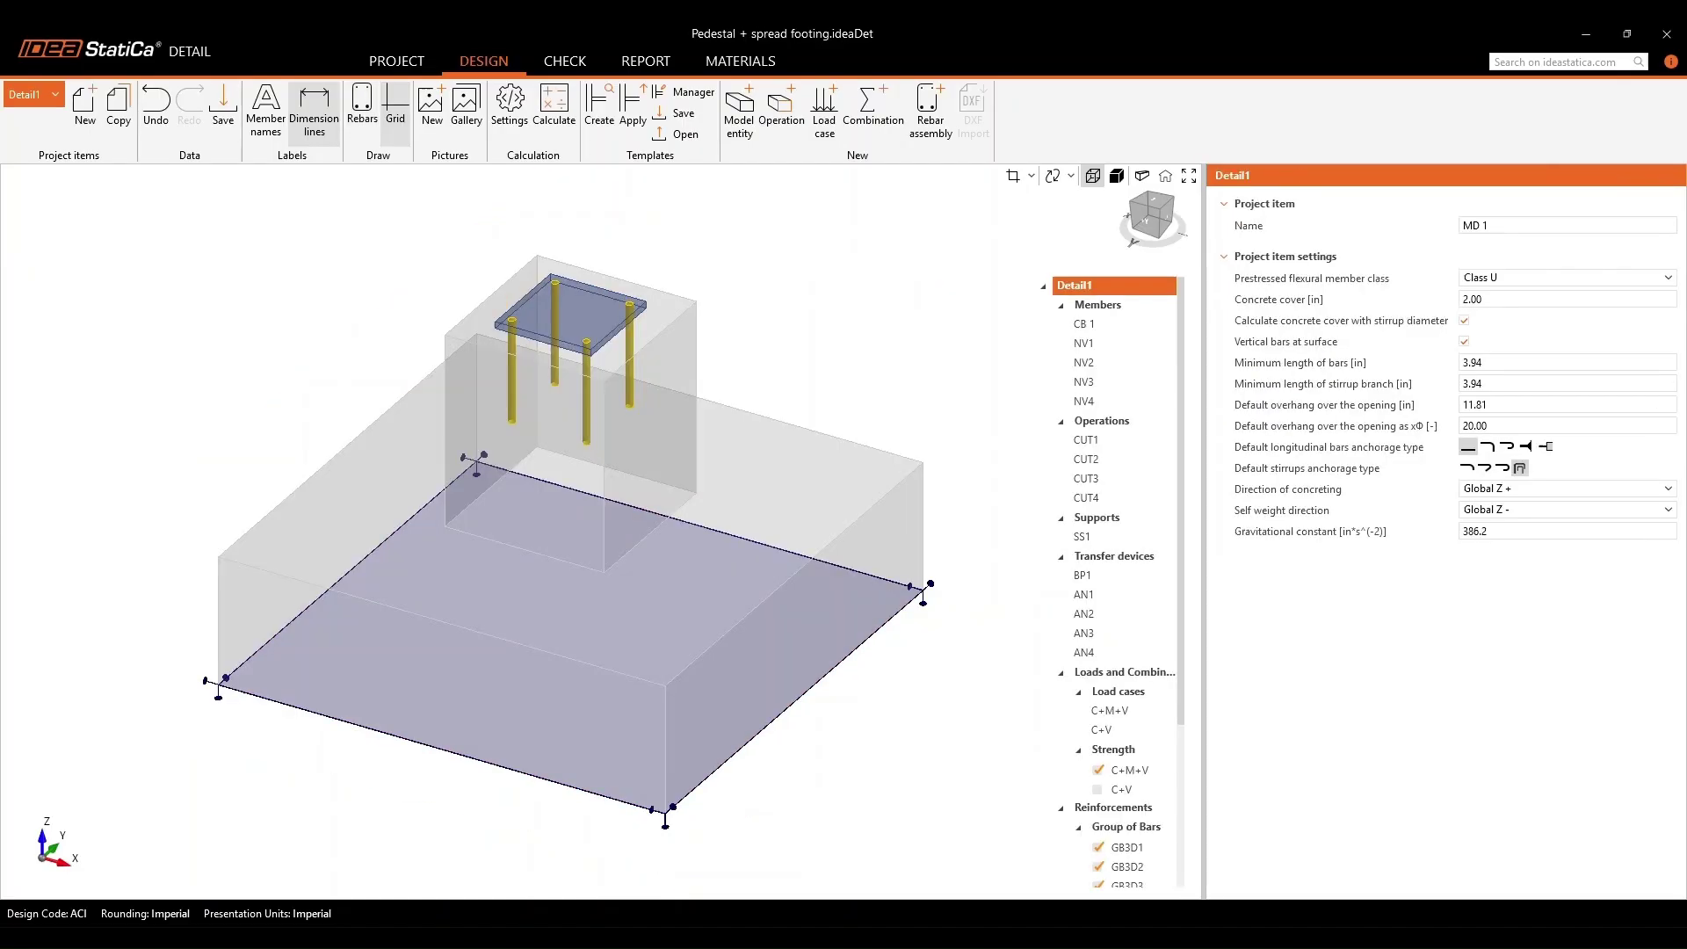
left_click(902, 743)
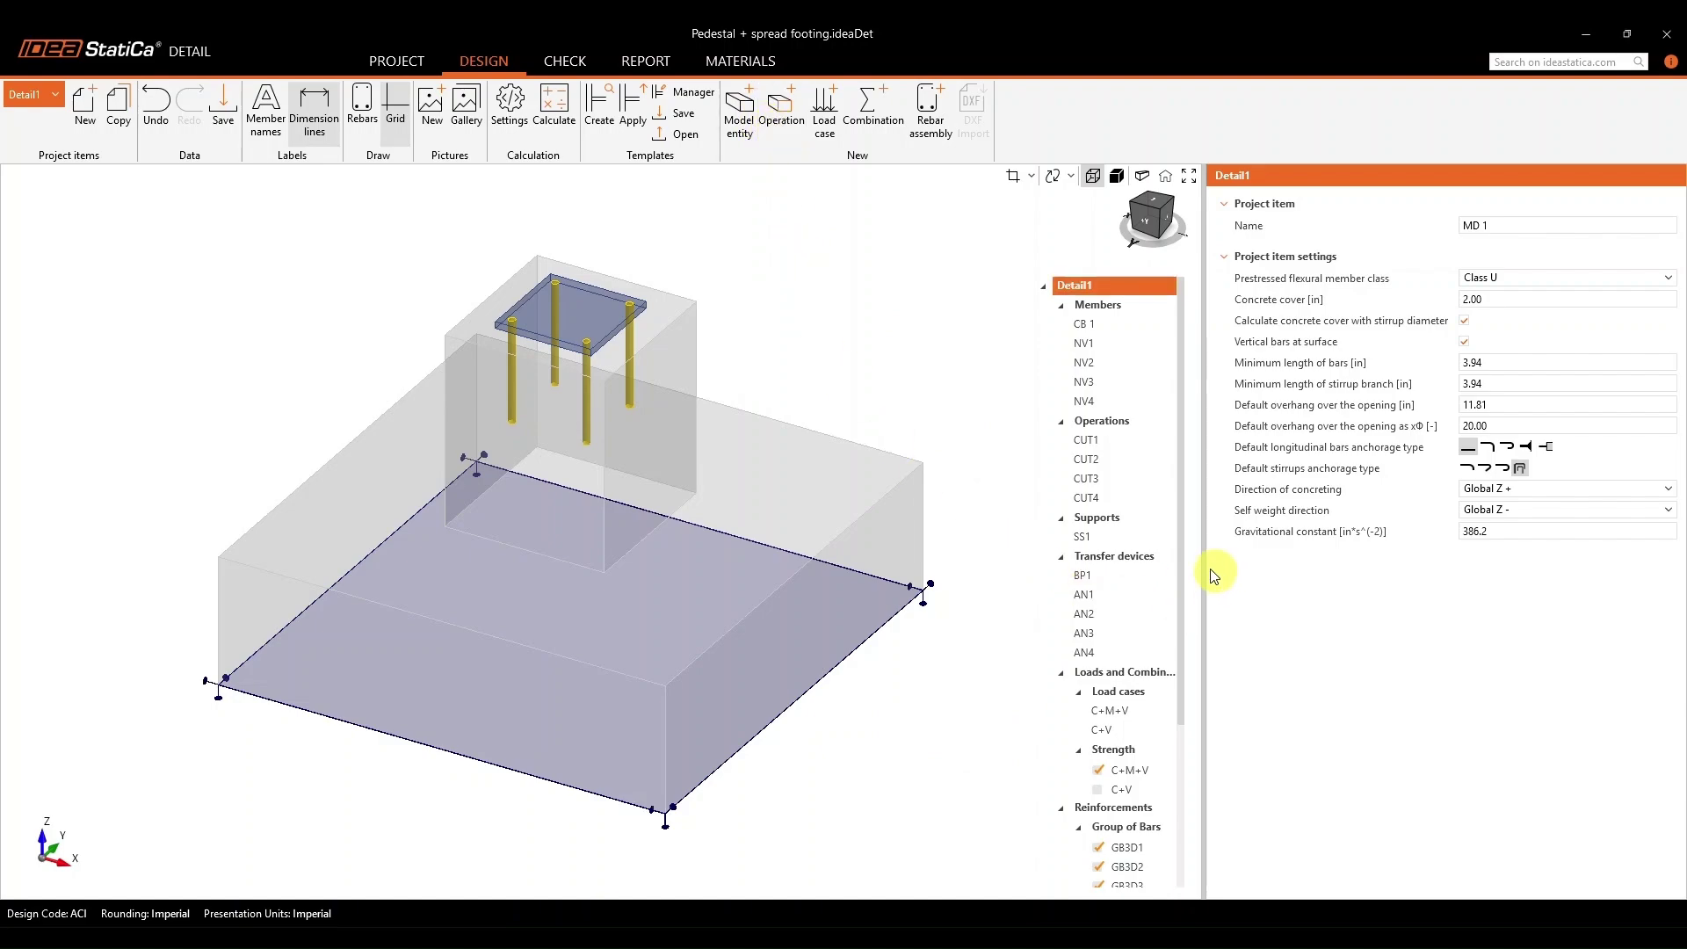
Display bar group GB3D1: #7 Grade 60 bars, 8 layers at 11.00 in, 3.00 in cover.
left_click_drag(1181, 557, 1178, 729)
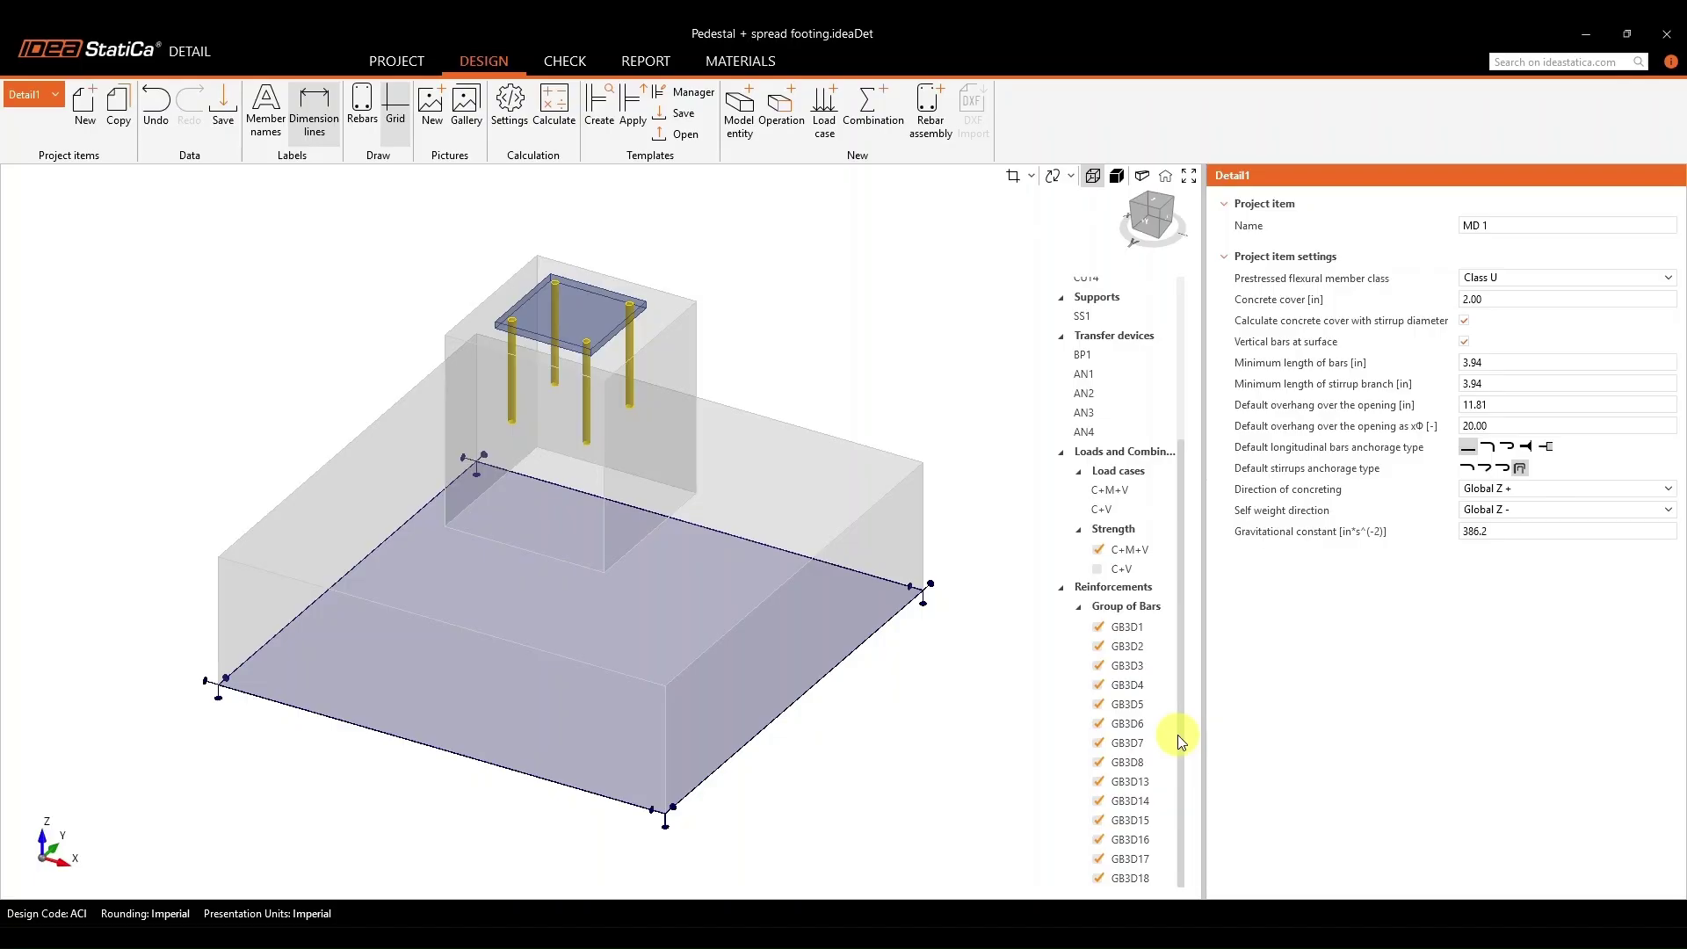
left_click(1127, 646)
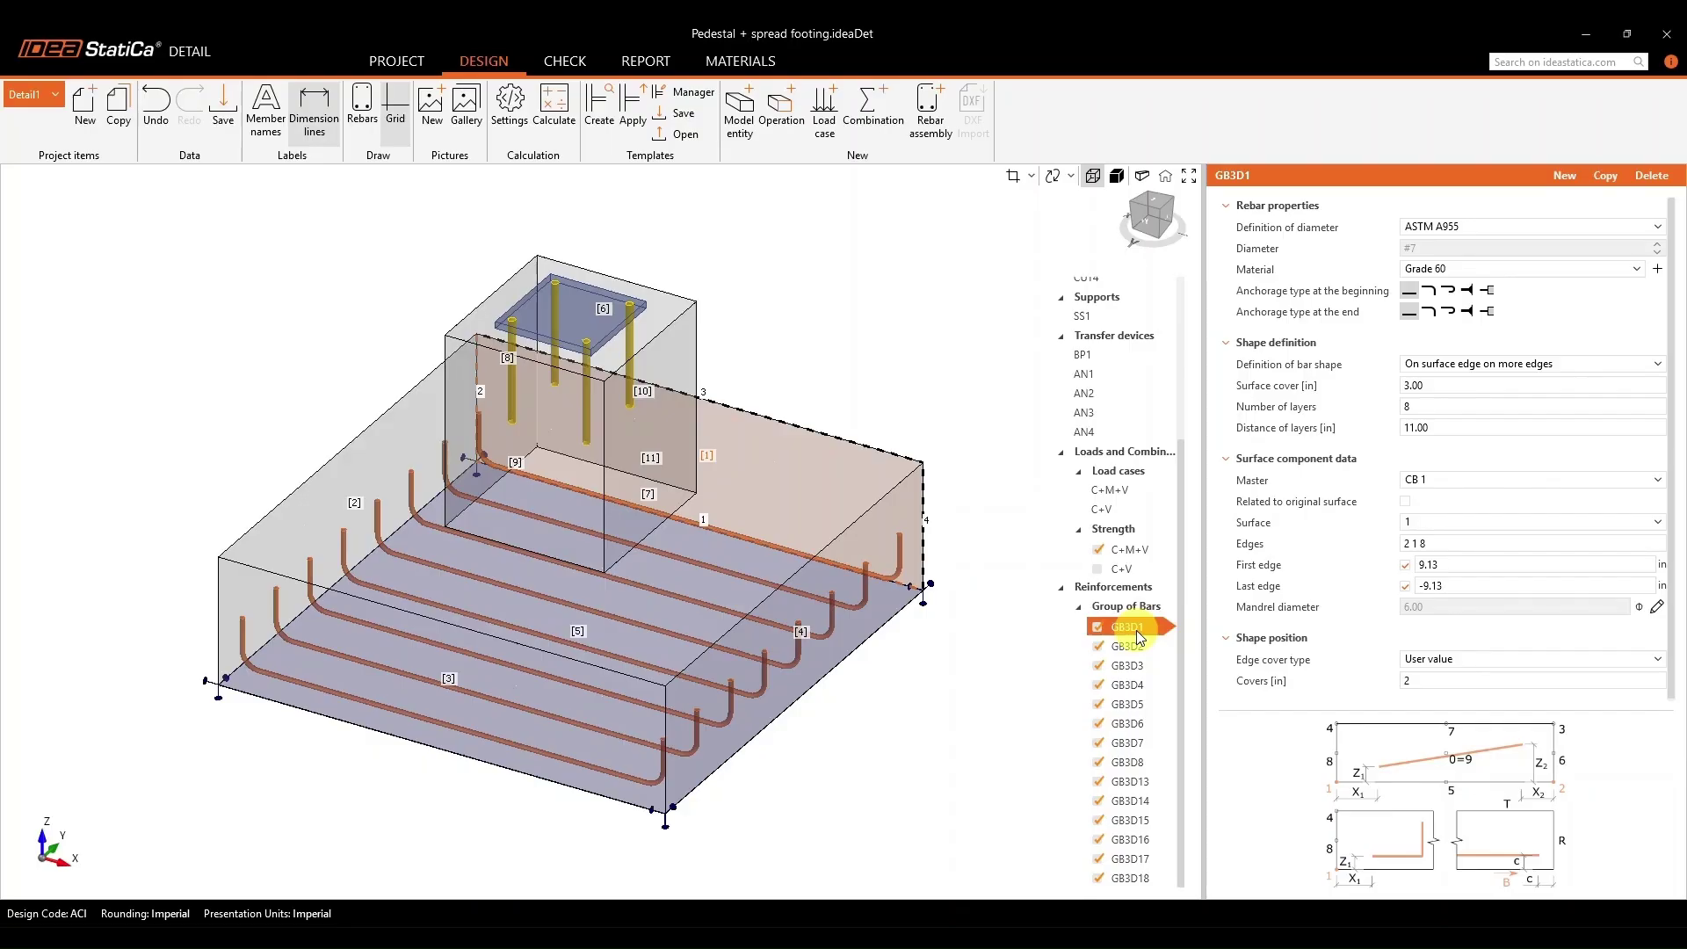
Review bar groups GB3D2 through GB3D6, GB3D17 and GB3D16 one by one.
left_click(1132, 646)
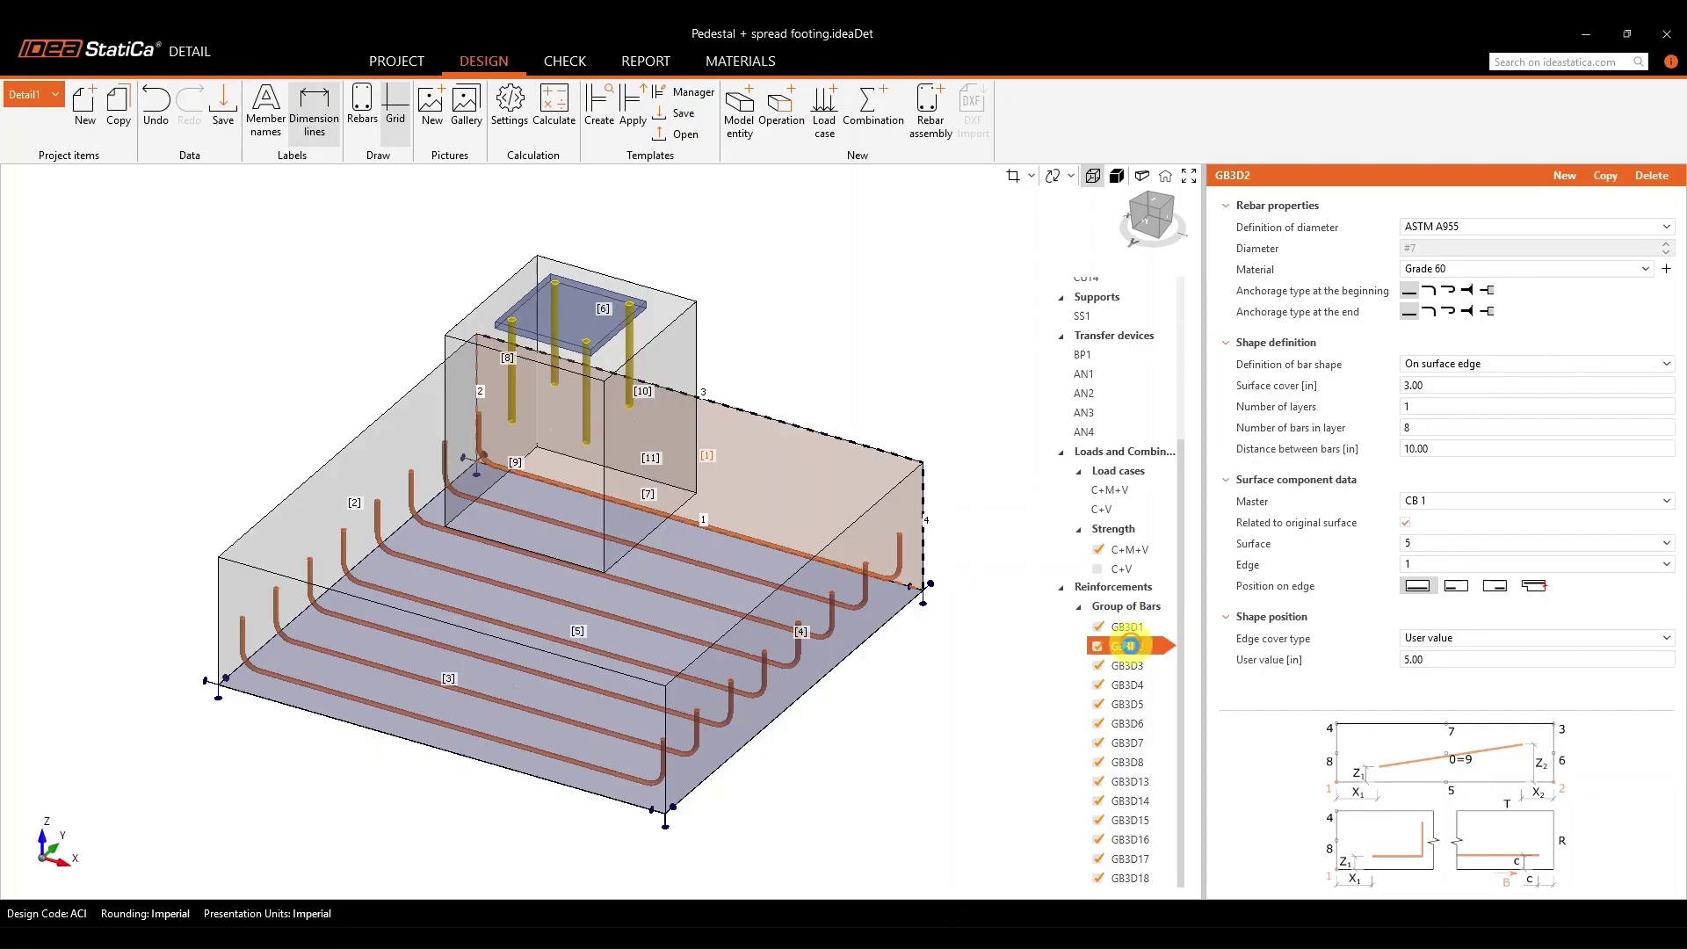
left_click(1131, 668)
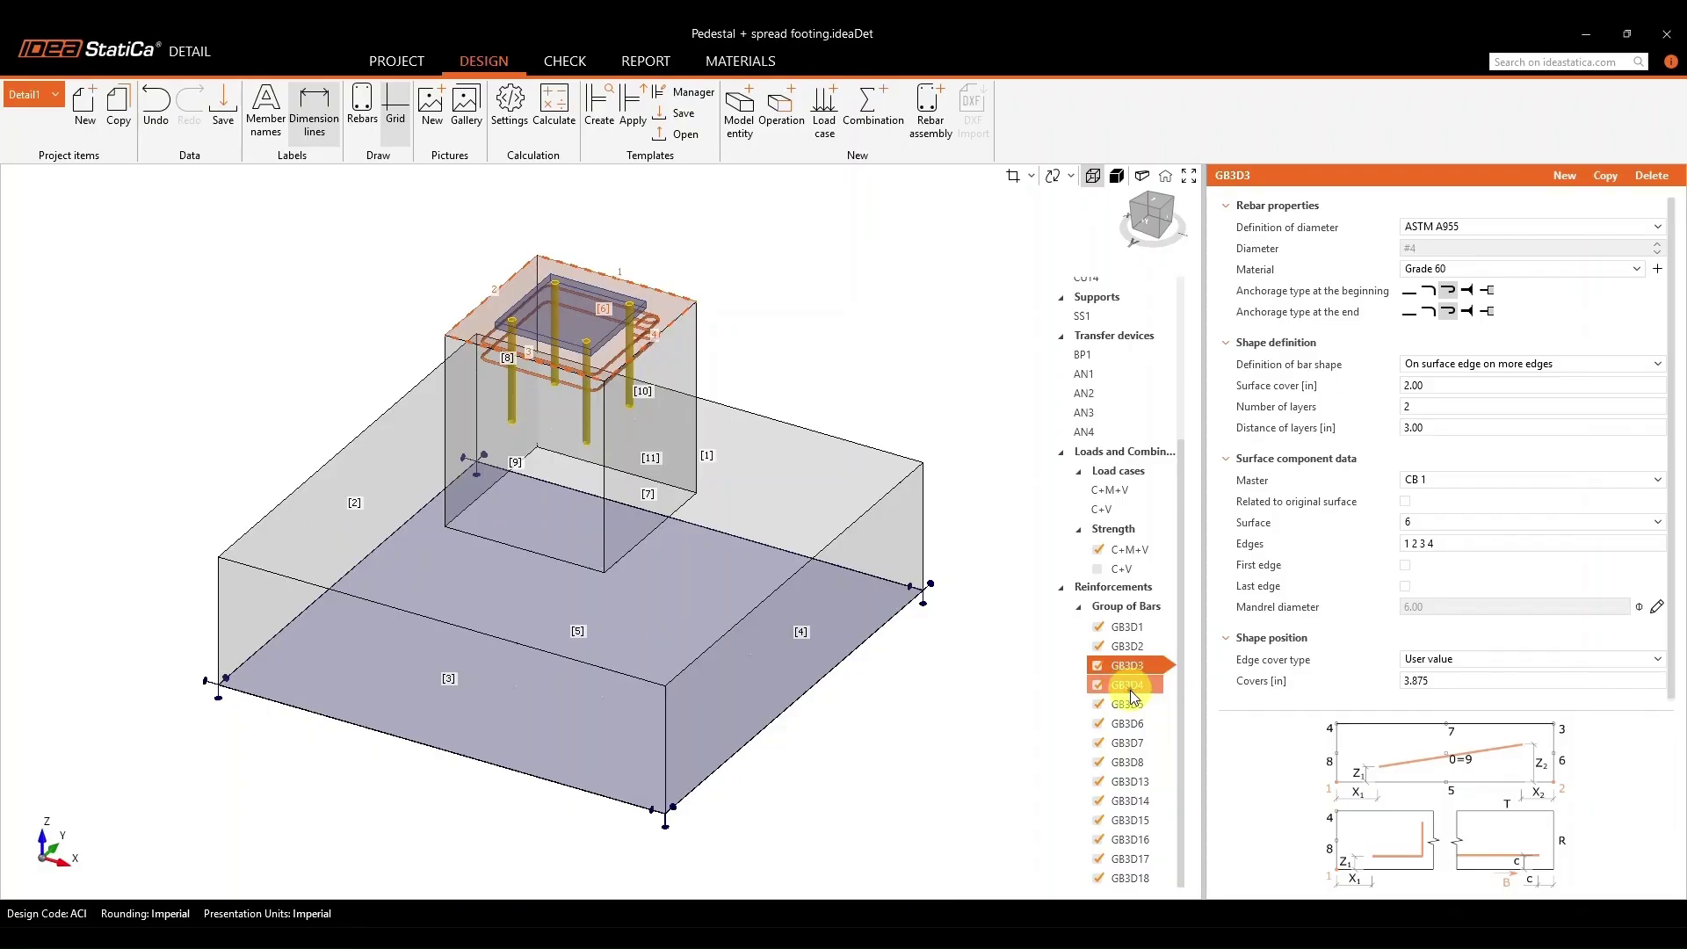
left_click(1131, 688)
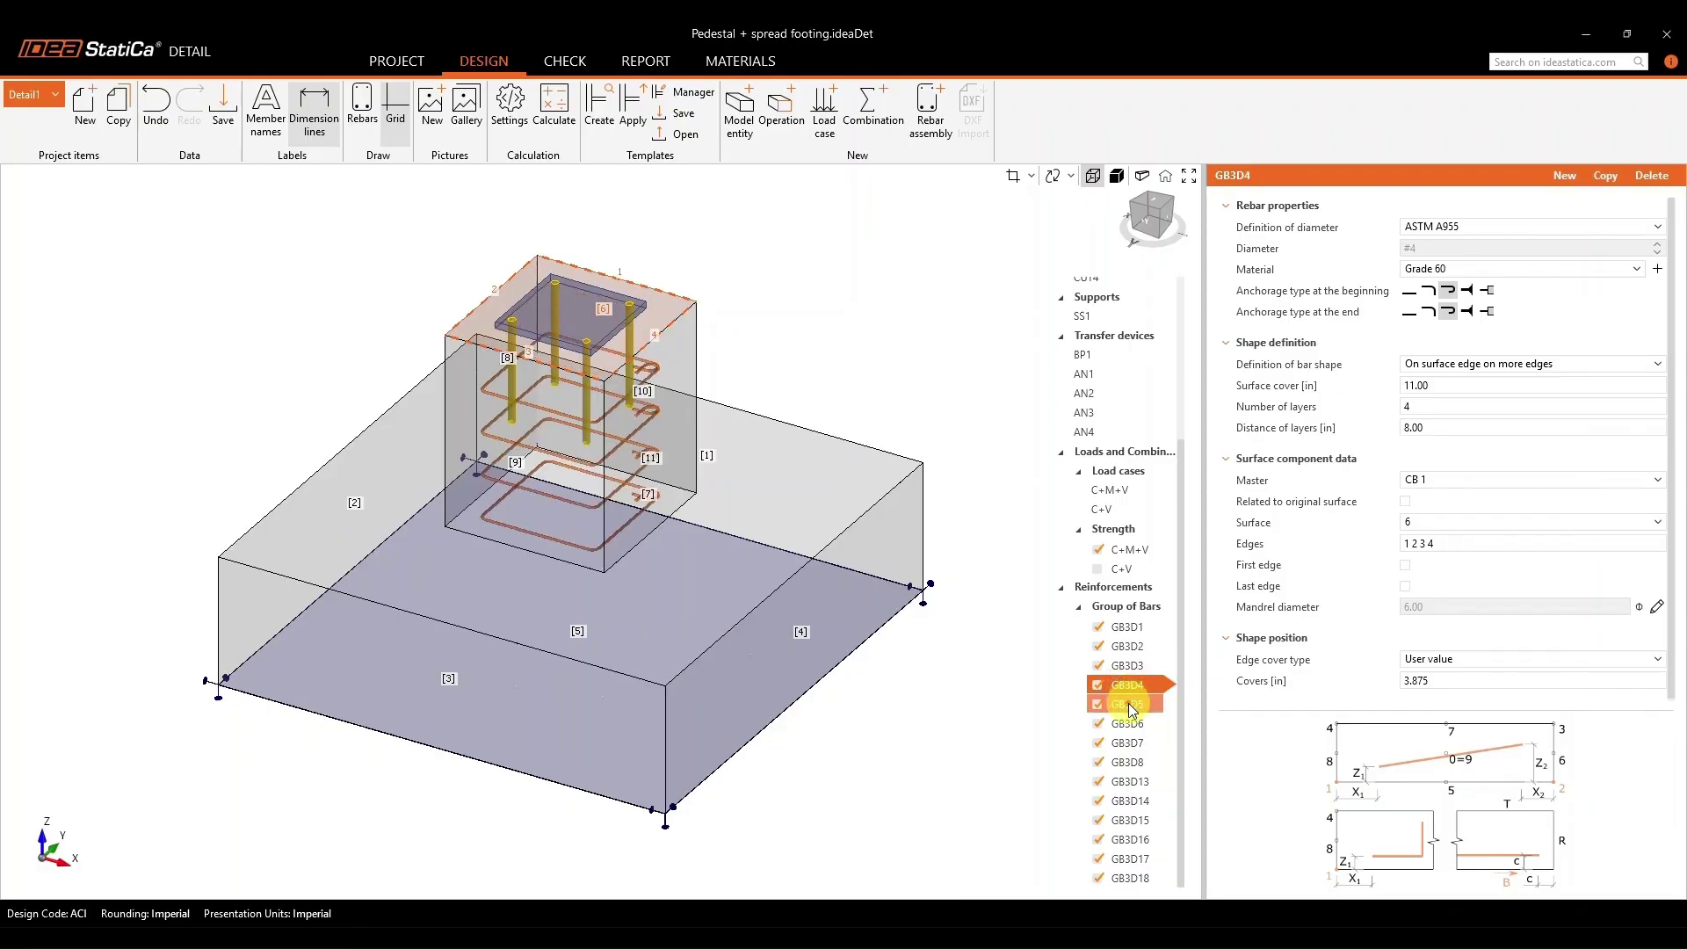
left_click(1131, 705)
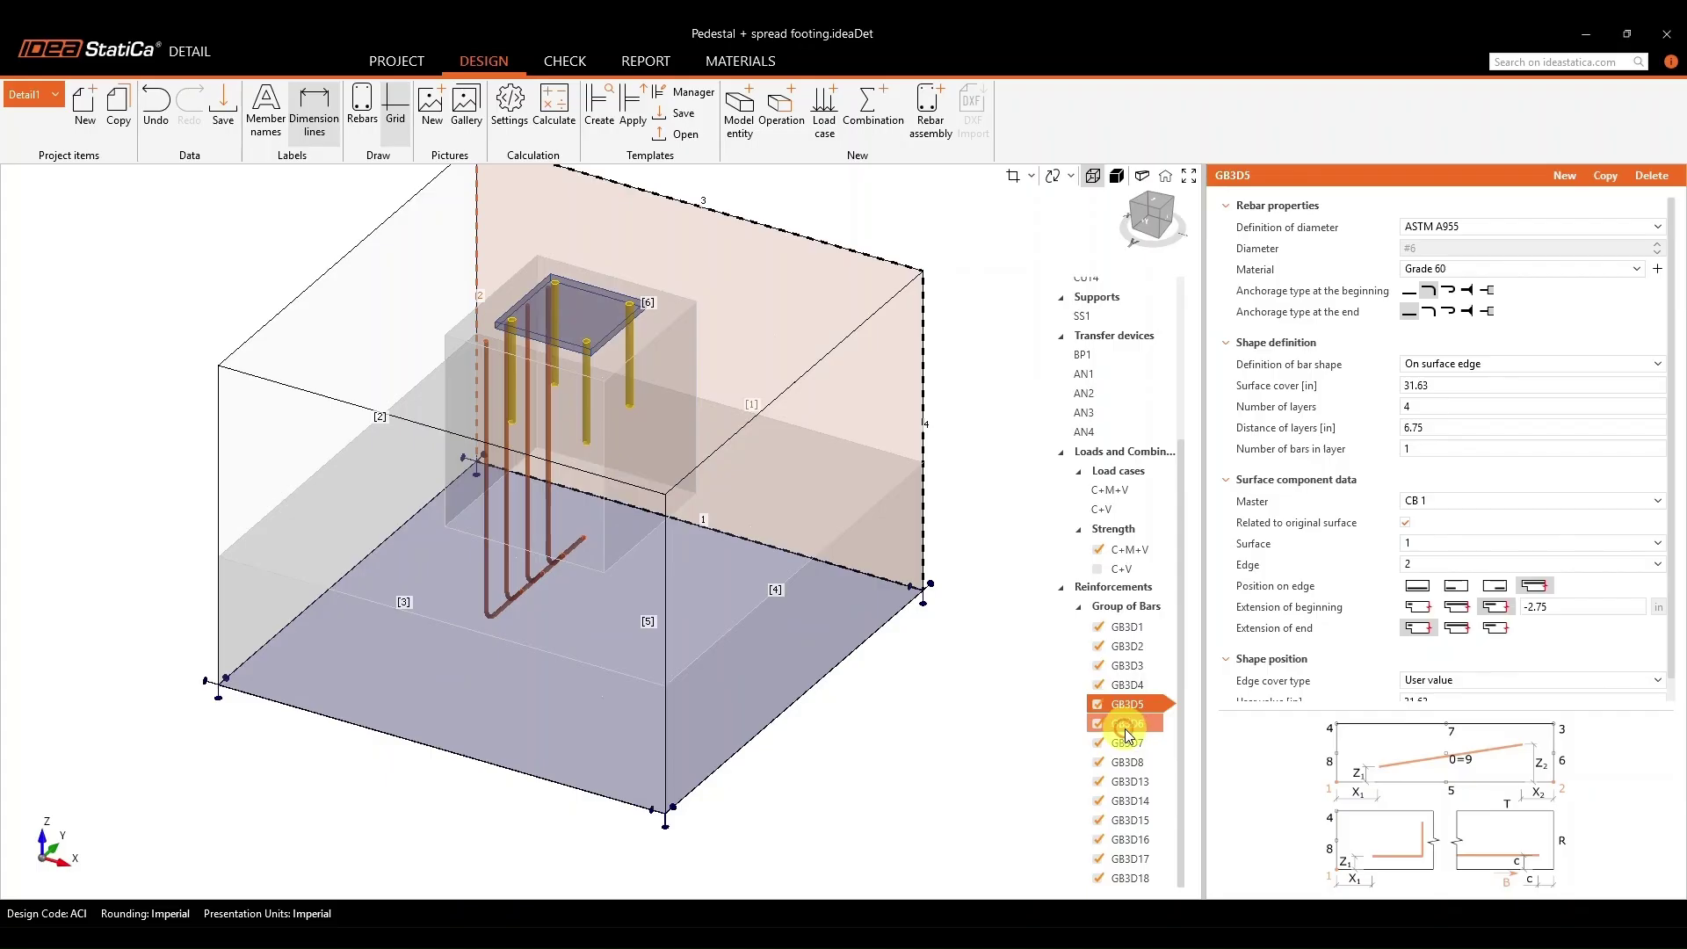
left_click(1124, 729)
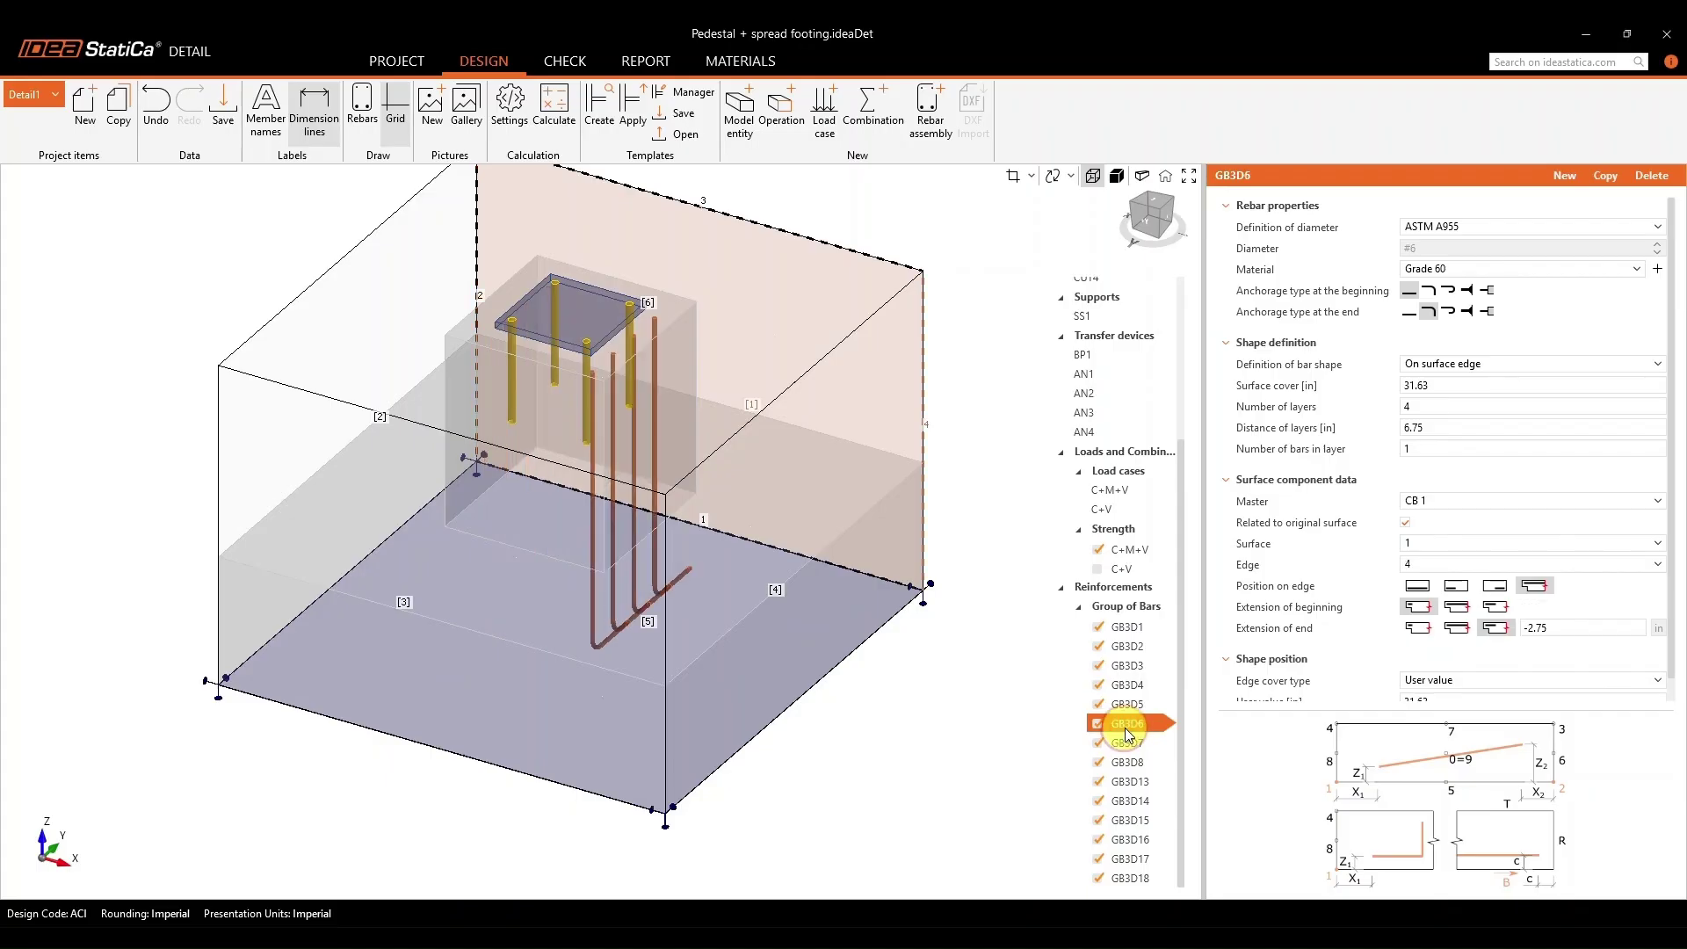
left_click(1141, 859)
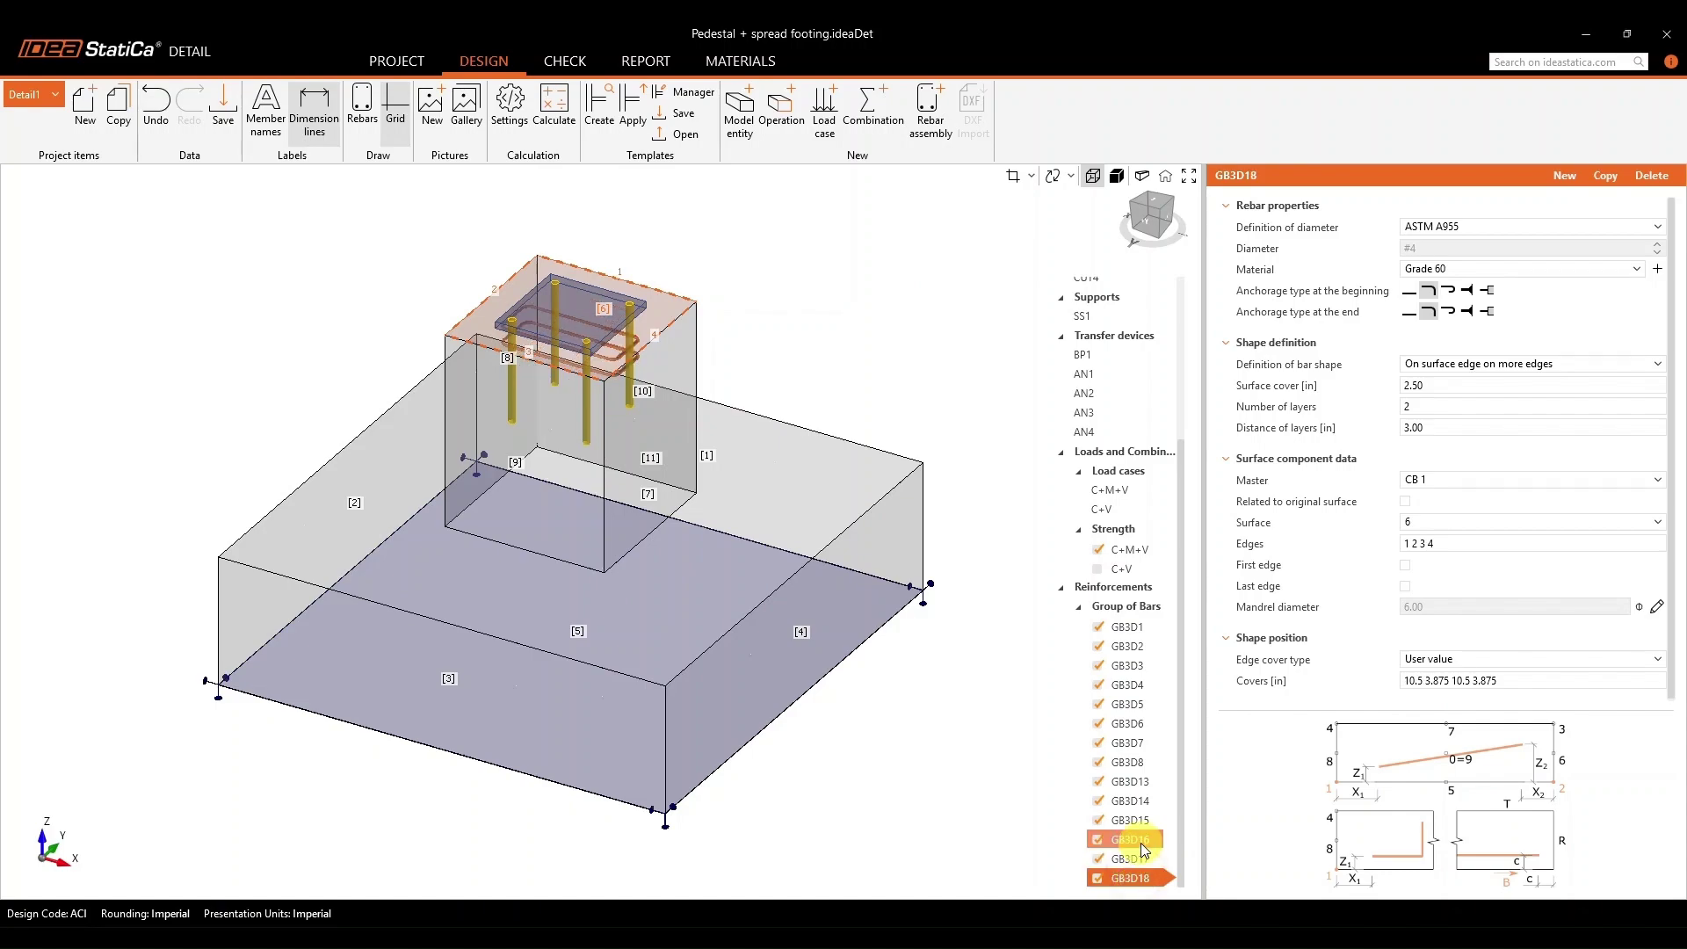
left_click(1142, 841)
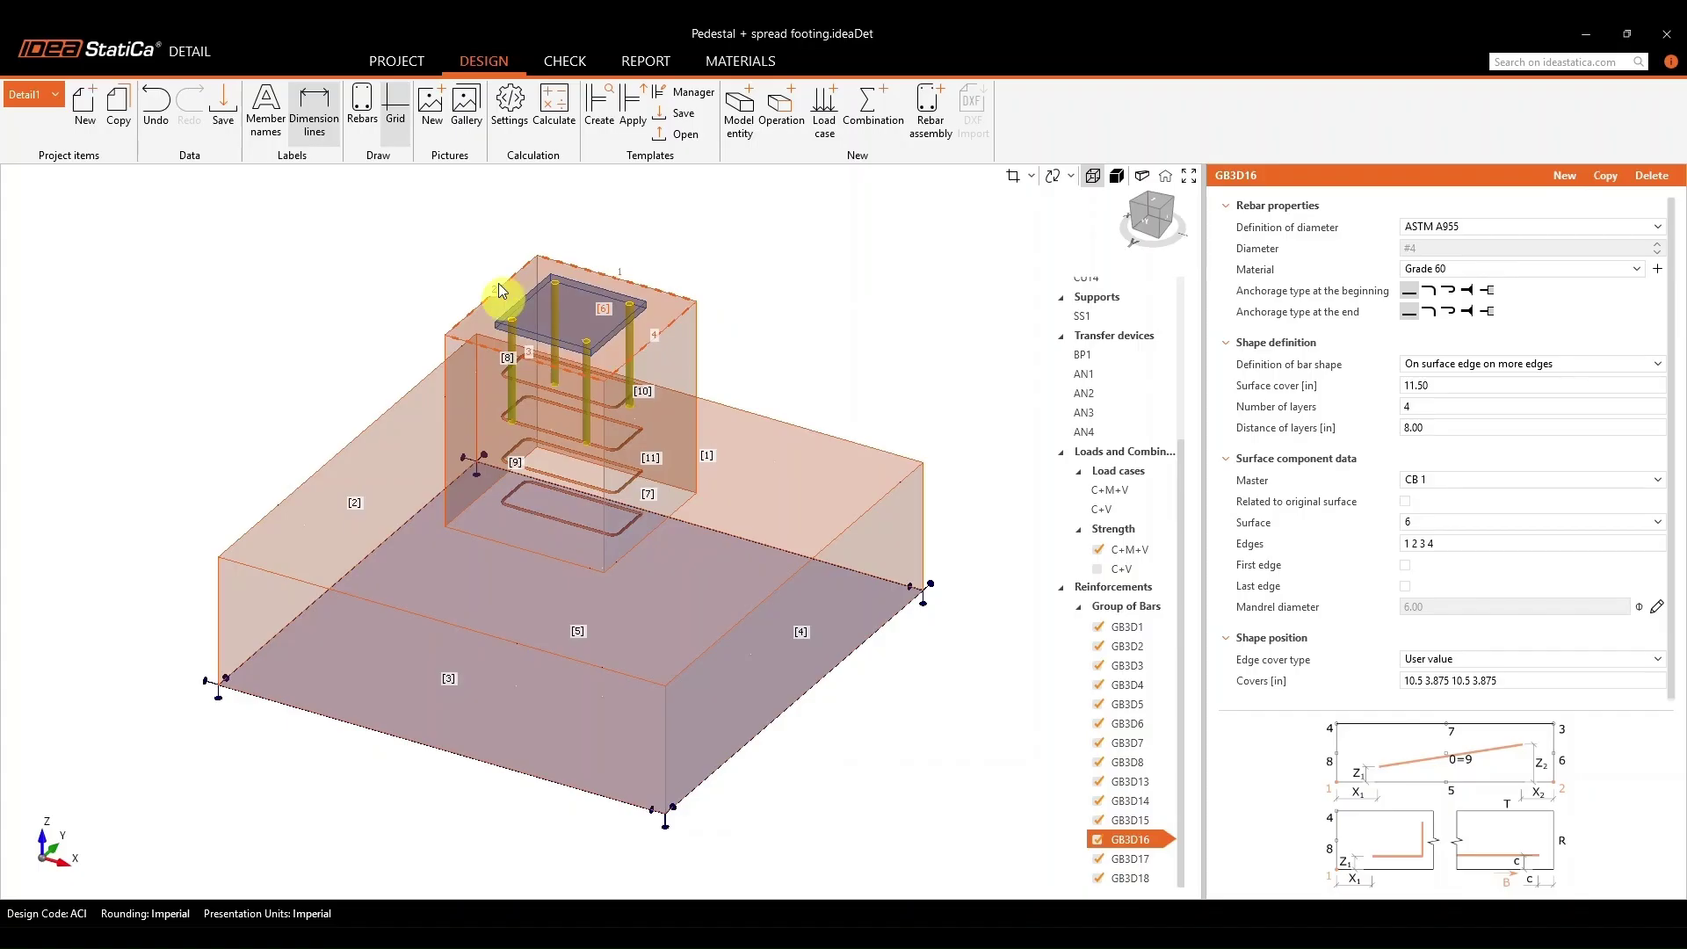
Show all reinforcement bars and fit the whole footing in a top view.
left_click(375, 131)
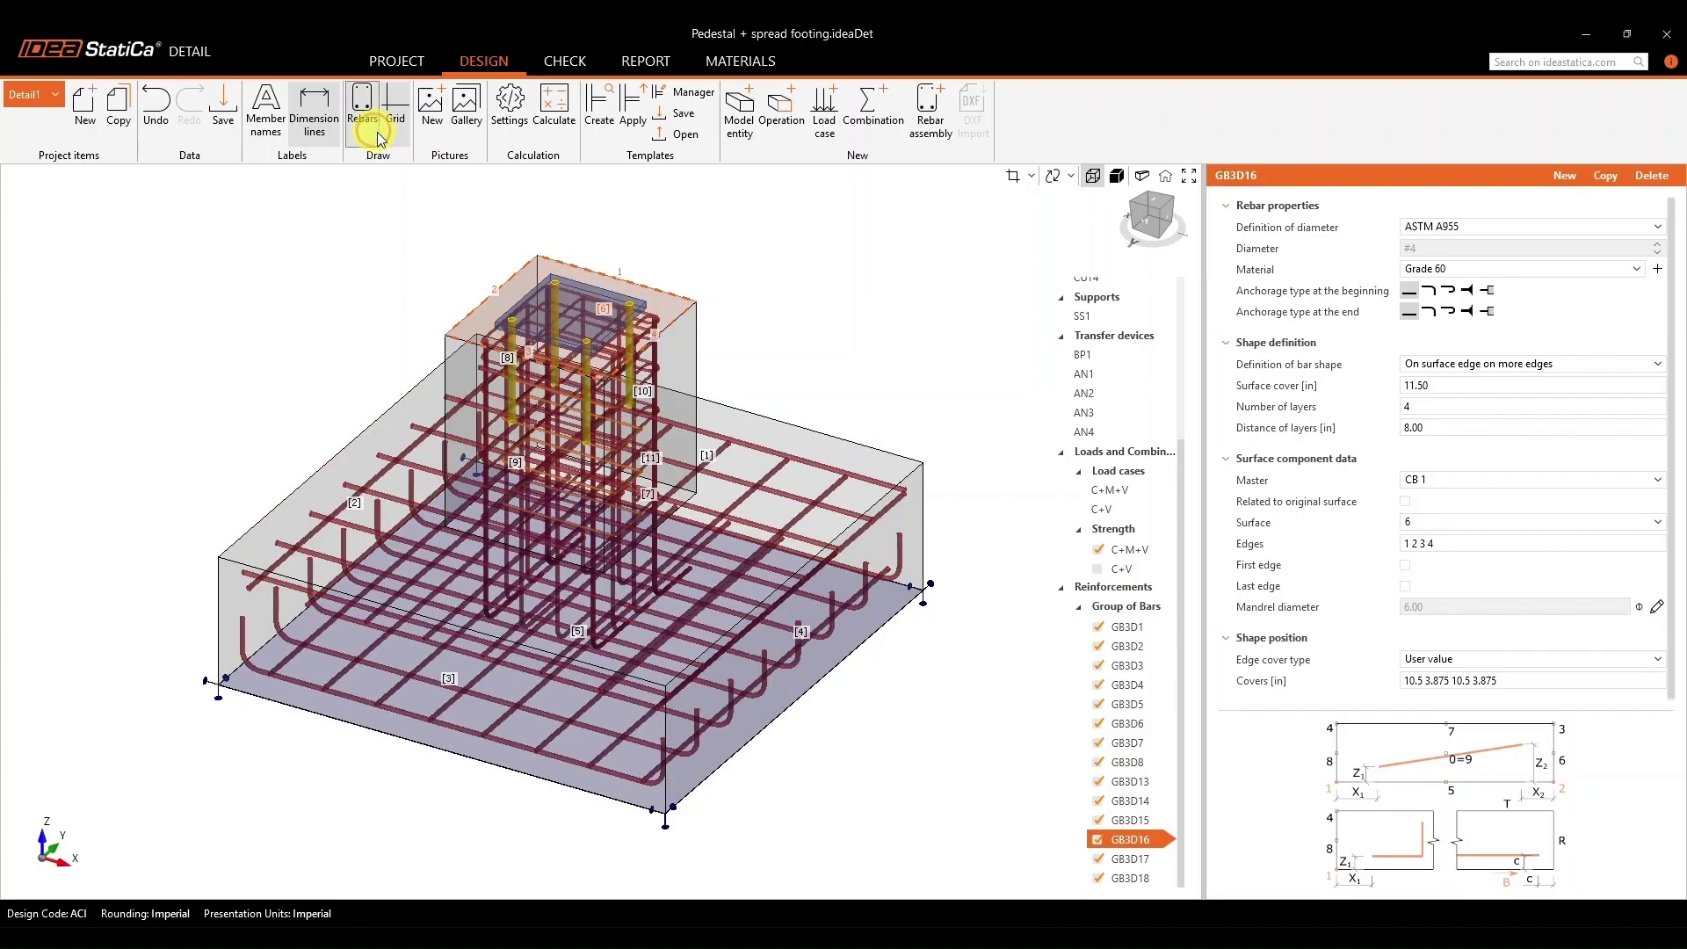
middle_click_drag(809, 271, 812, 312)
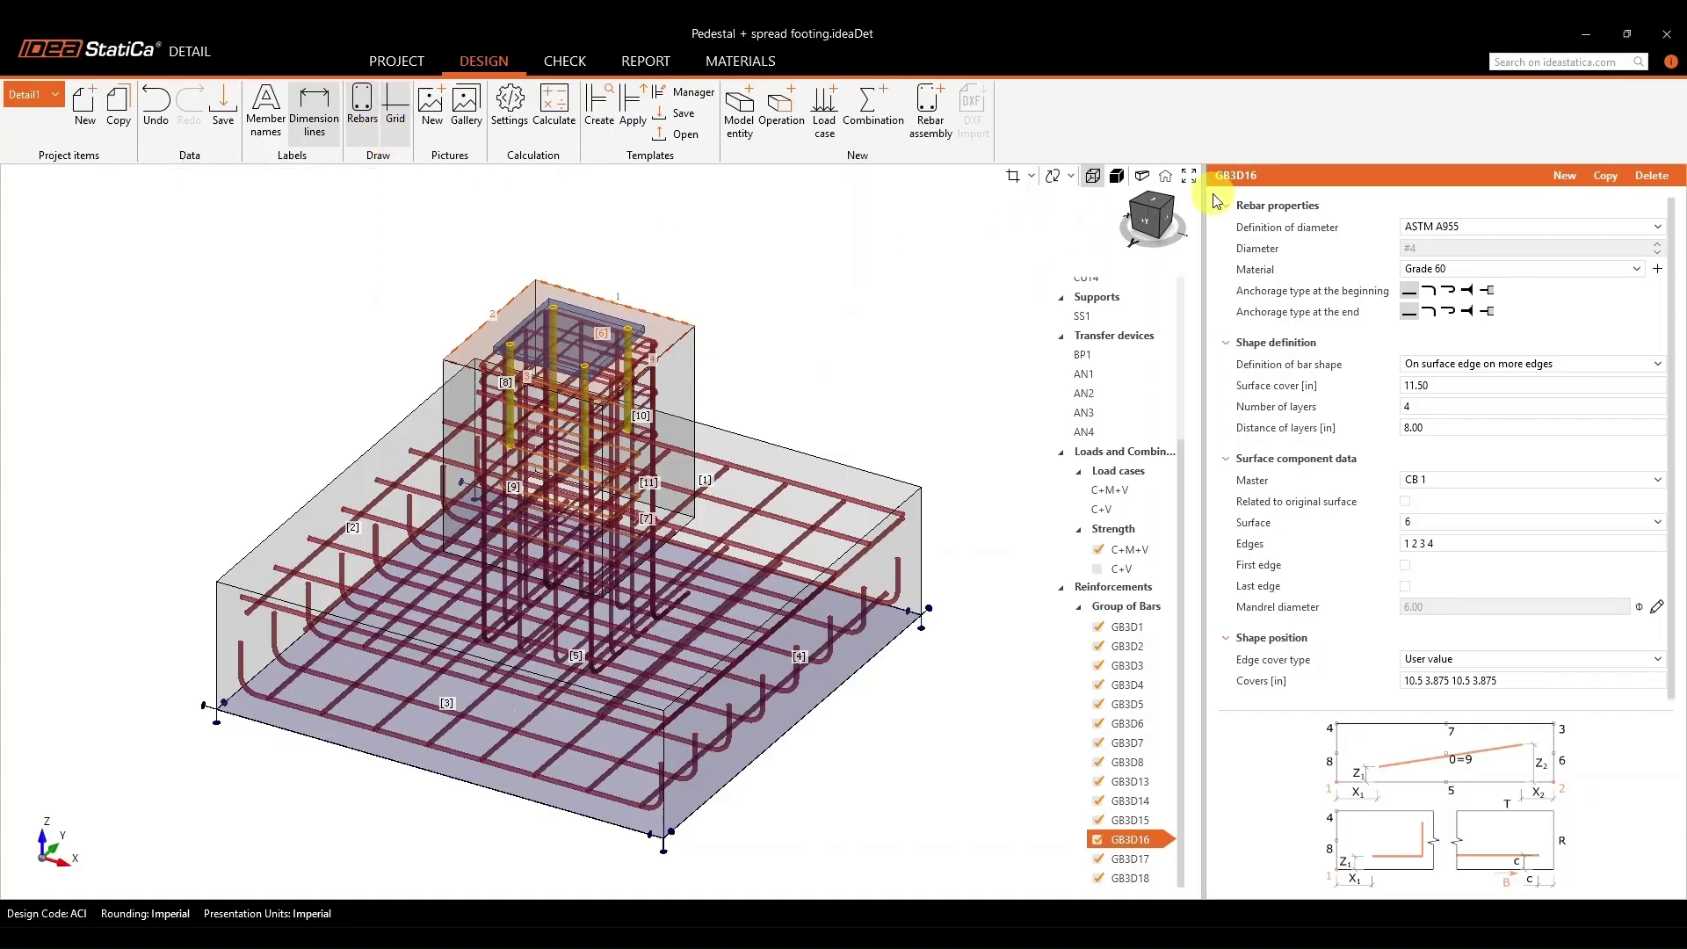
left_click(1150, 207)
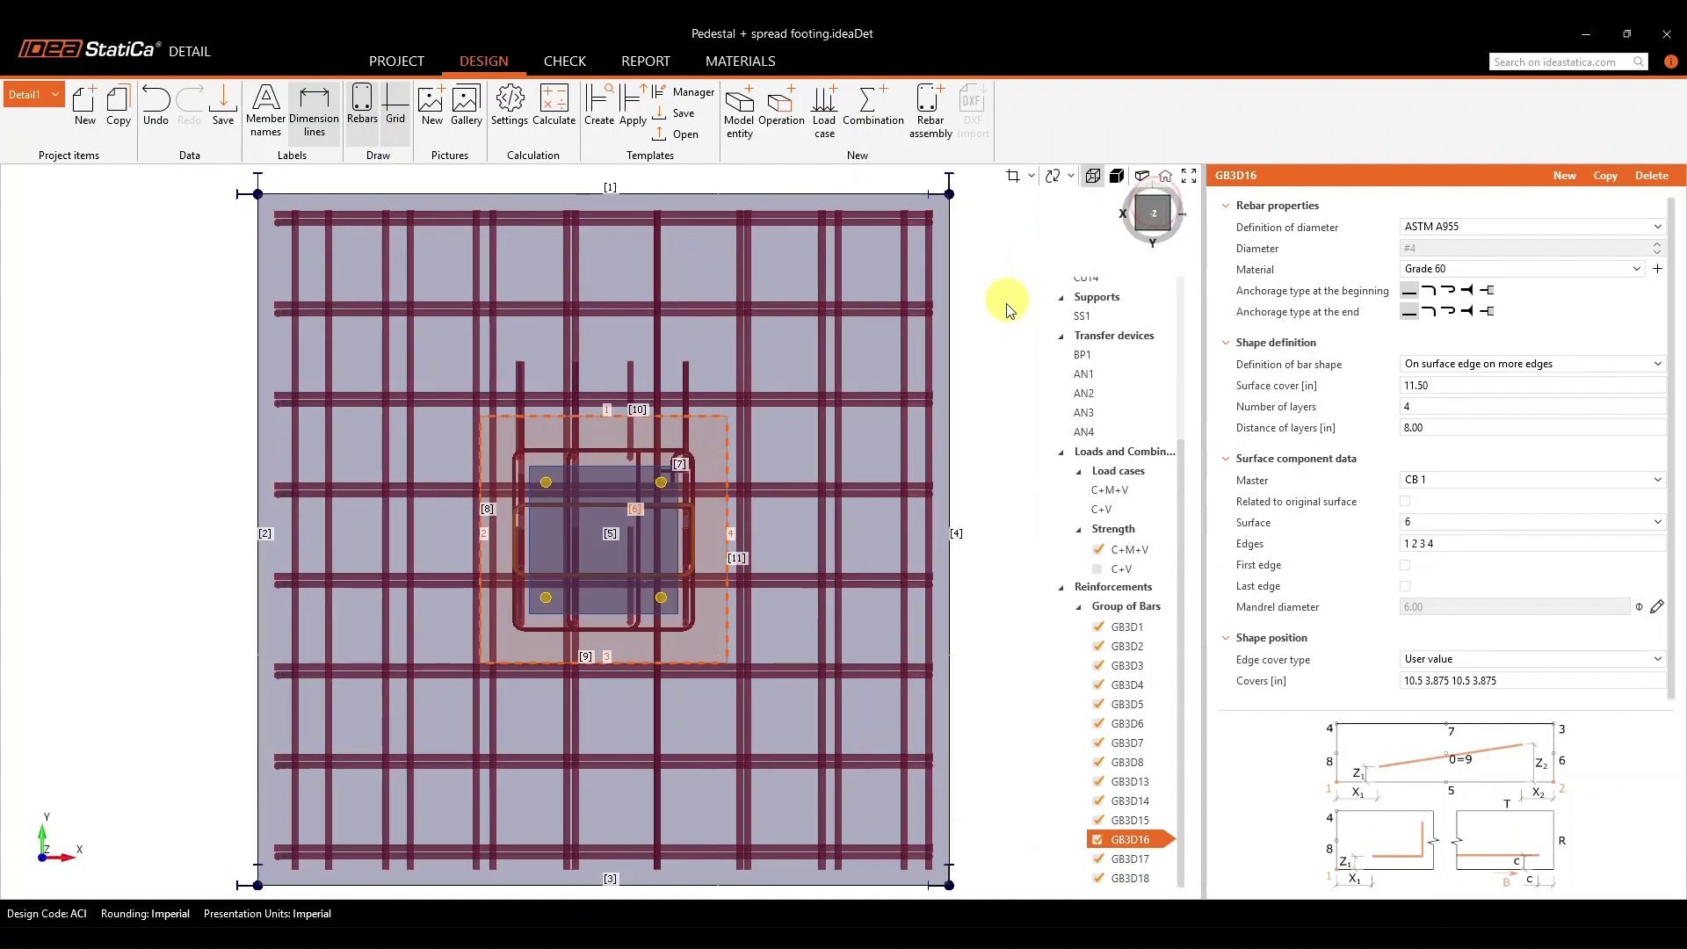
left_click(1161, 183)
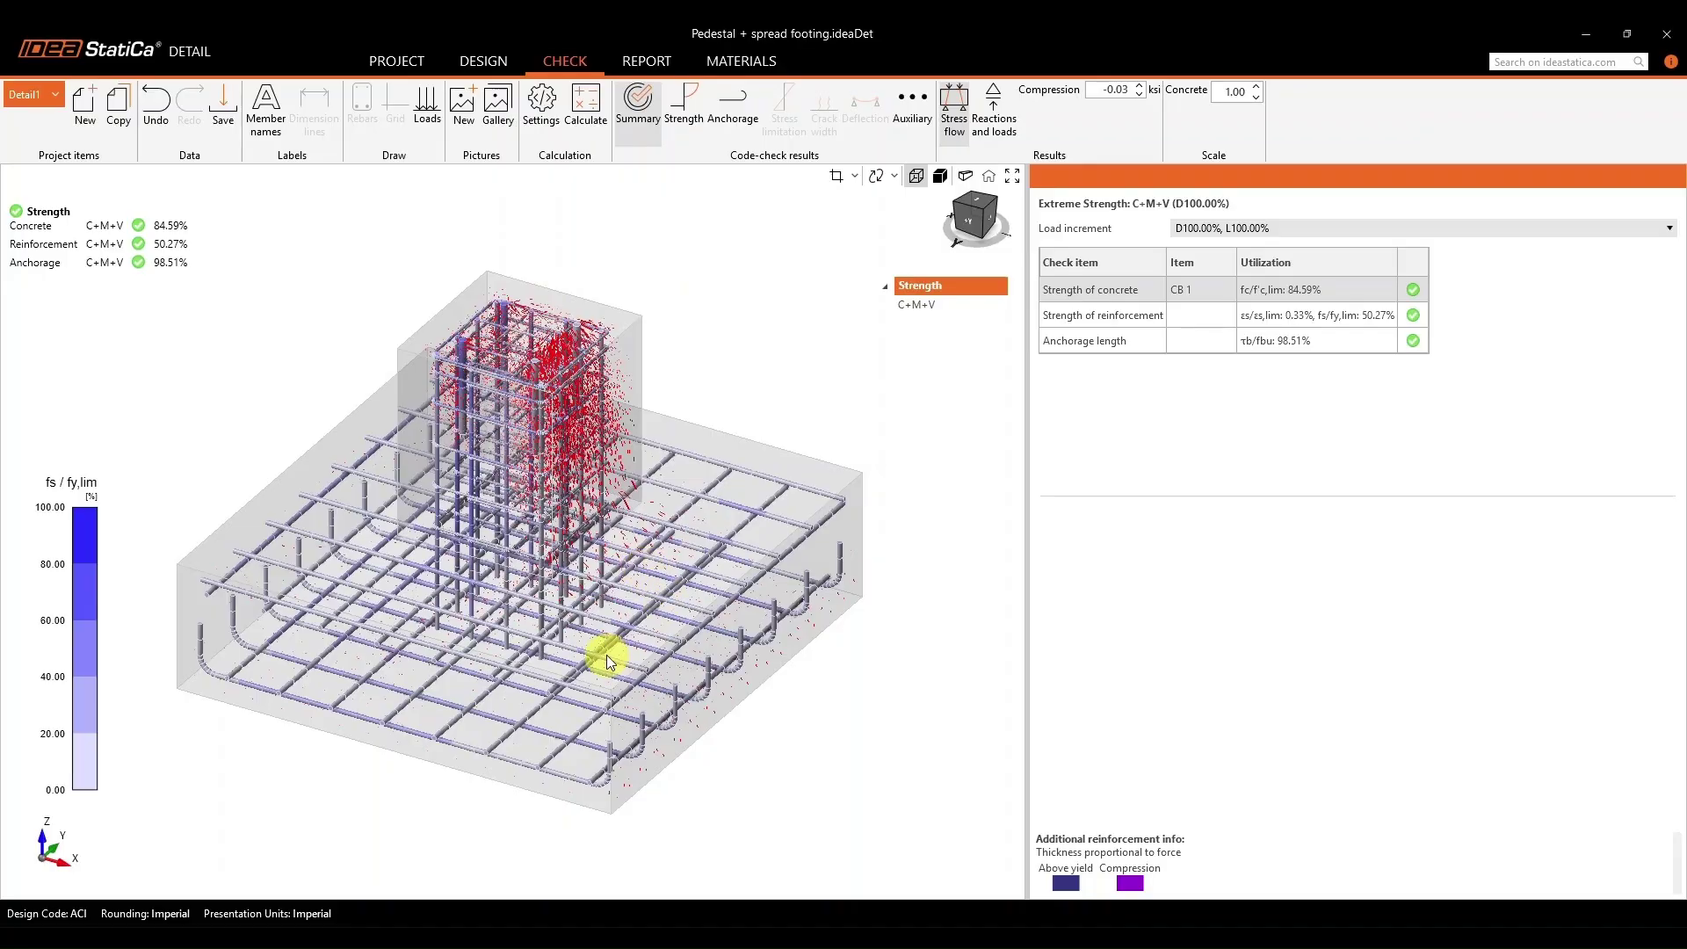
middle_click_drag(662, 567, 708, 587)
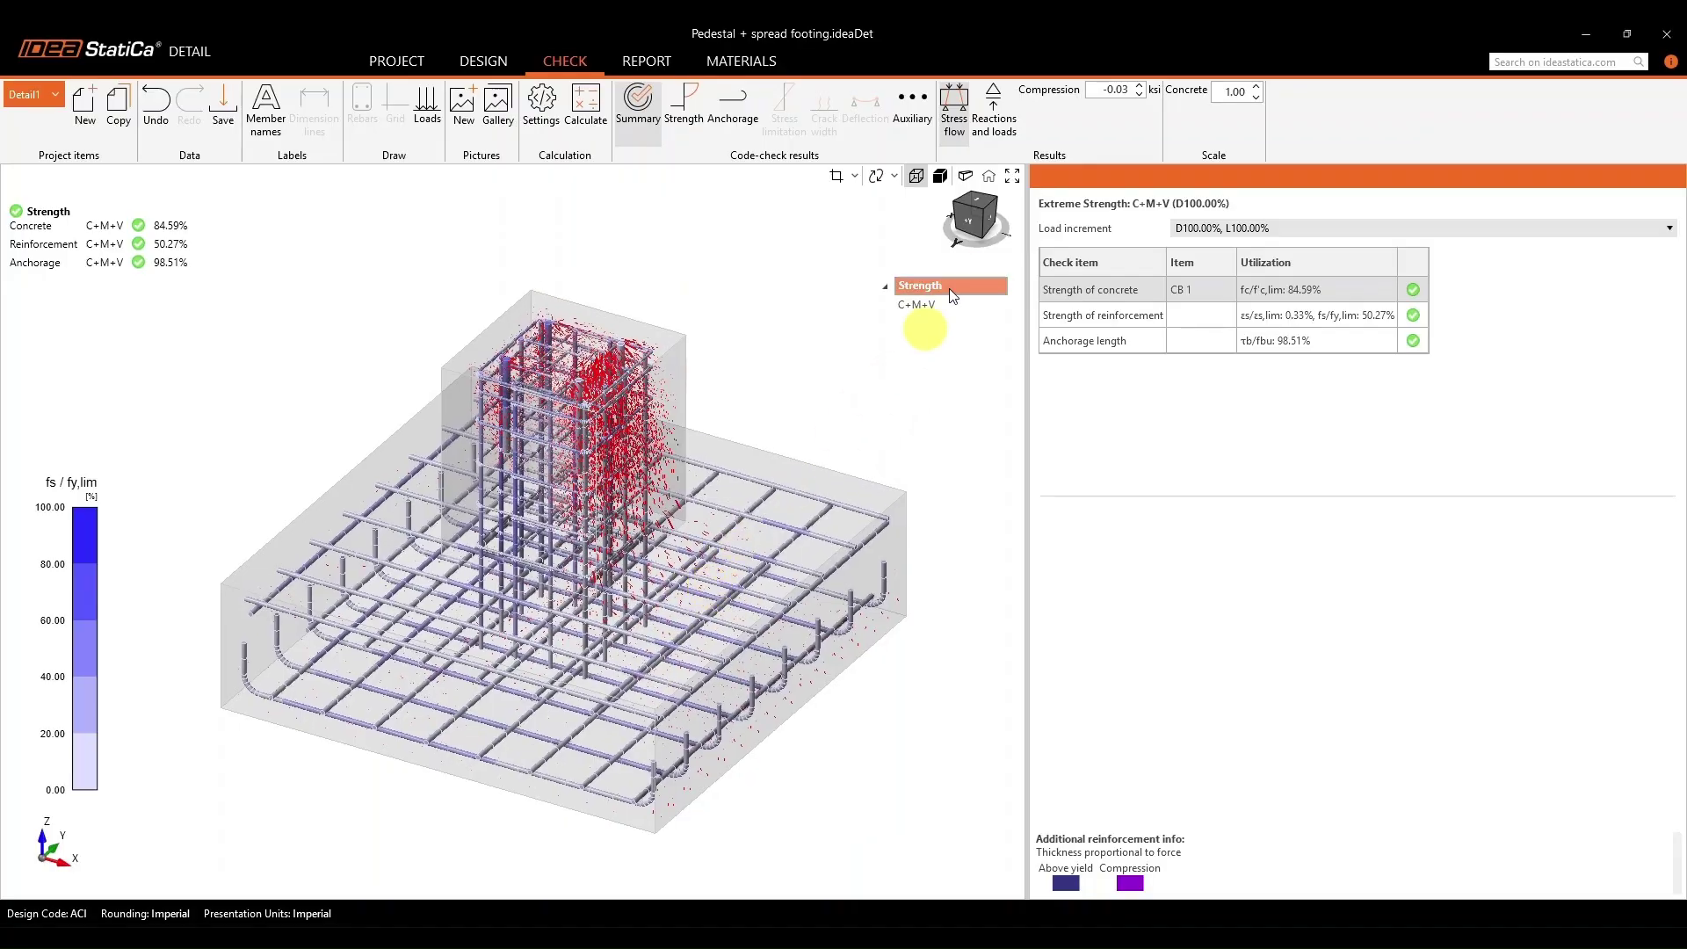
left_click(966, 224)
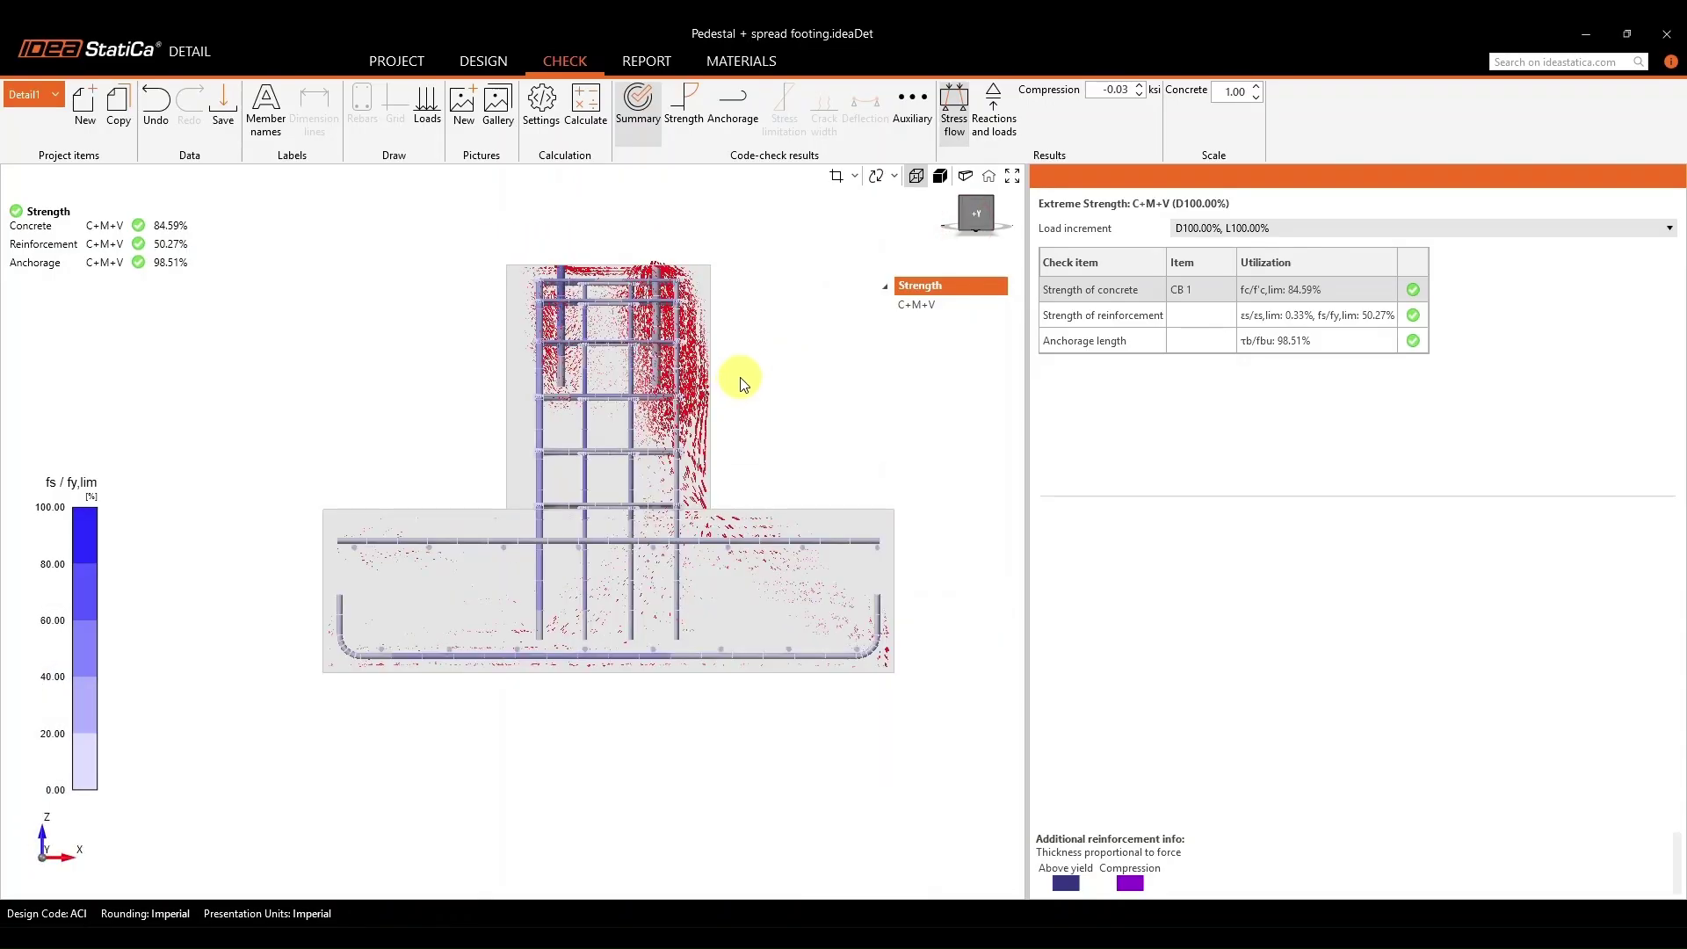
right_click_drag(745, 351, 716, 411)
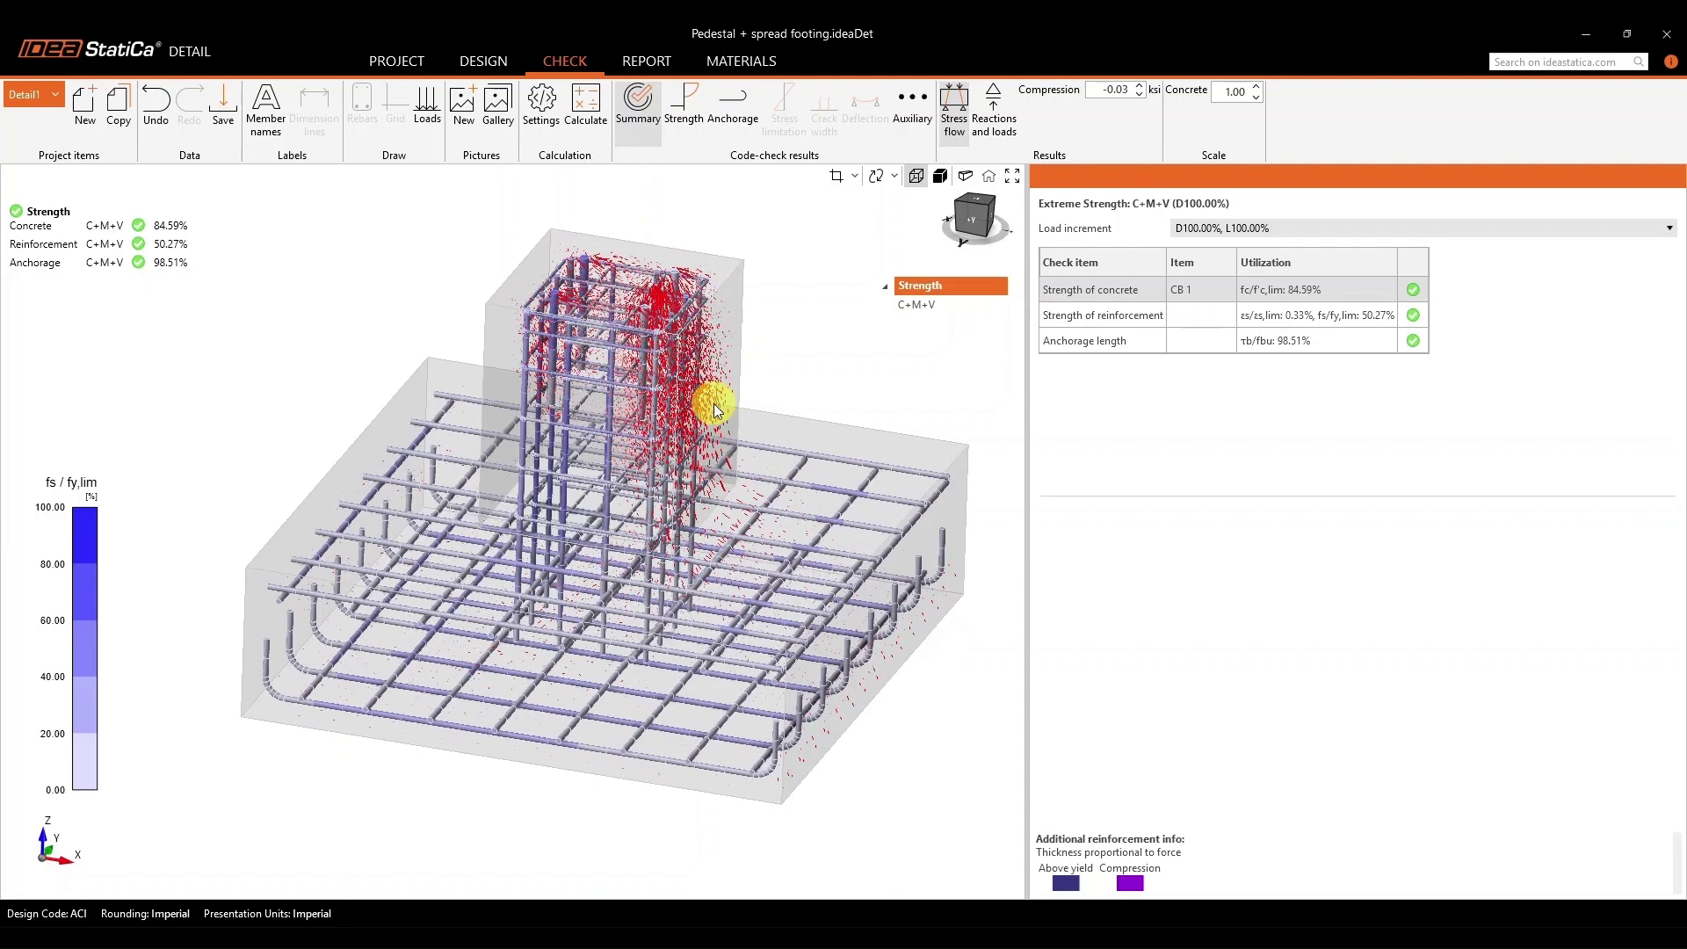
middle_click_drag(768, 346, 764, 352)
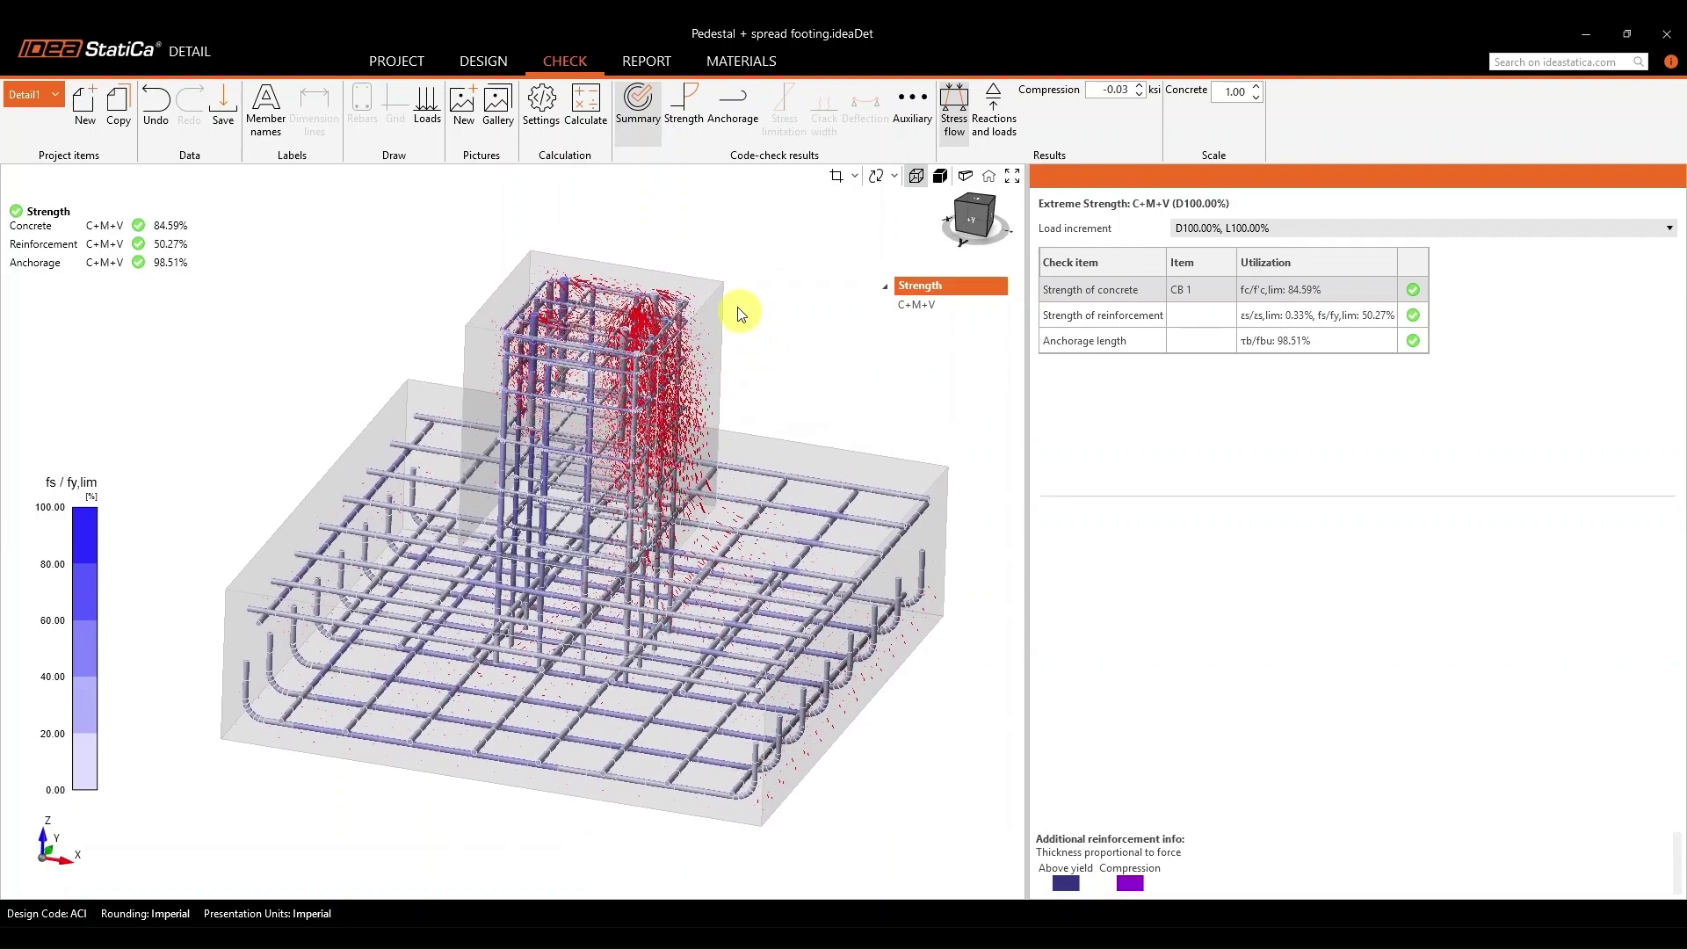
Display the Strength check's fc,eq stress on a section plane cut through the model.
left_click(685, 109)
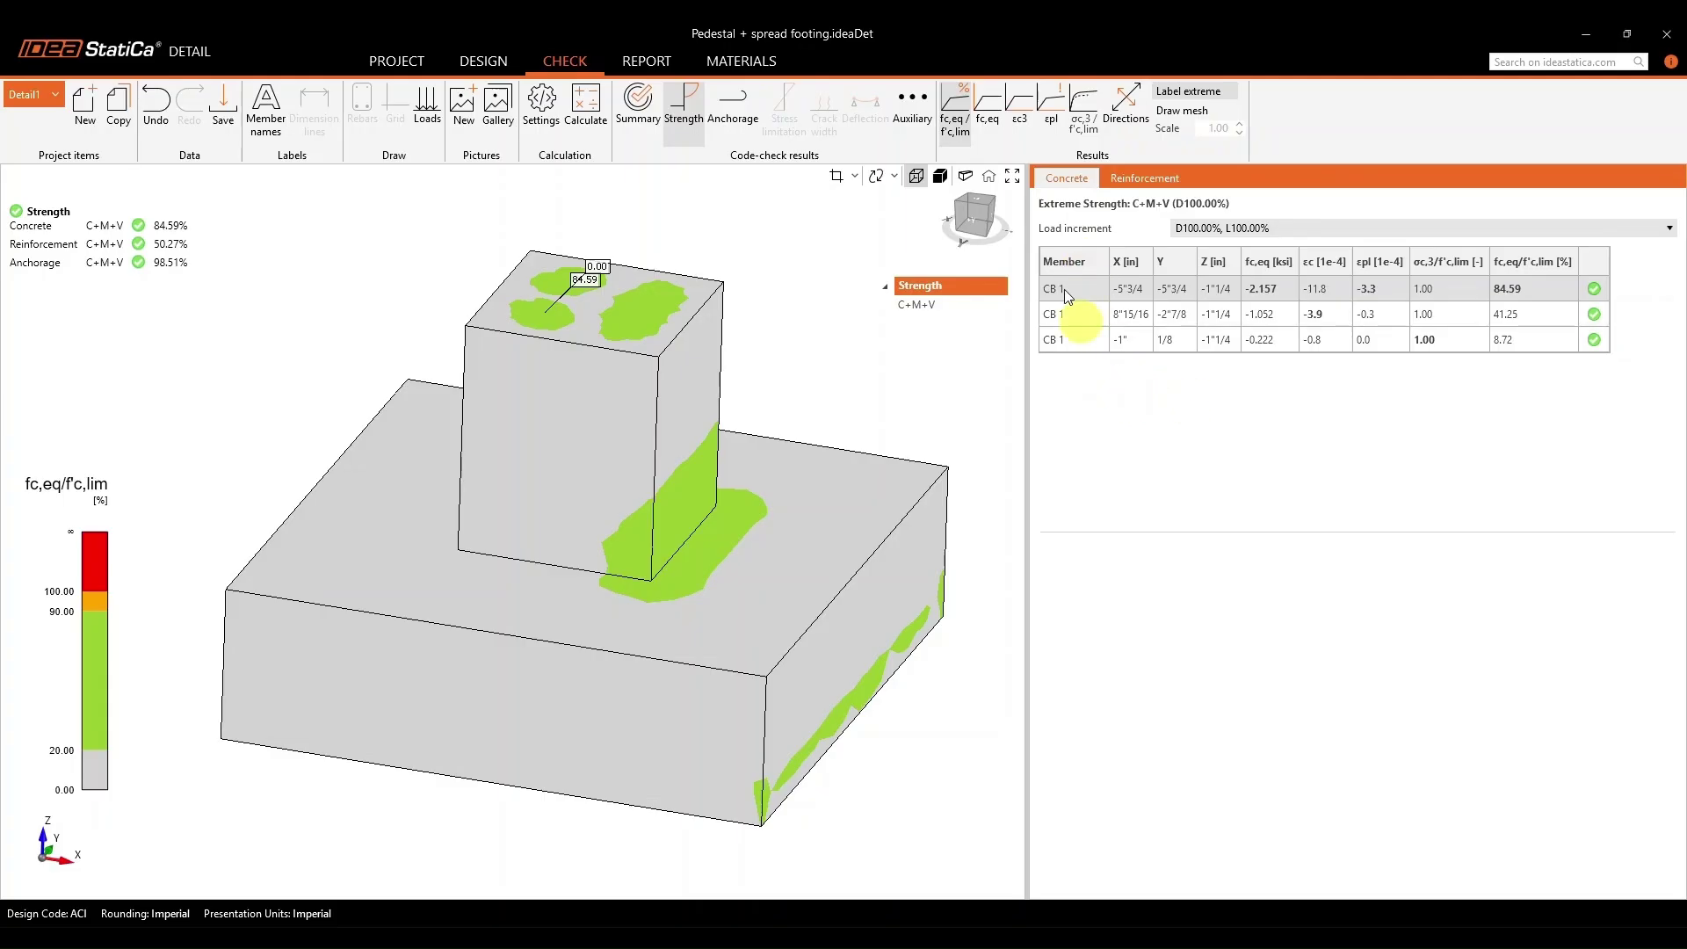
left_click(992, 129)
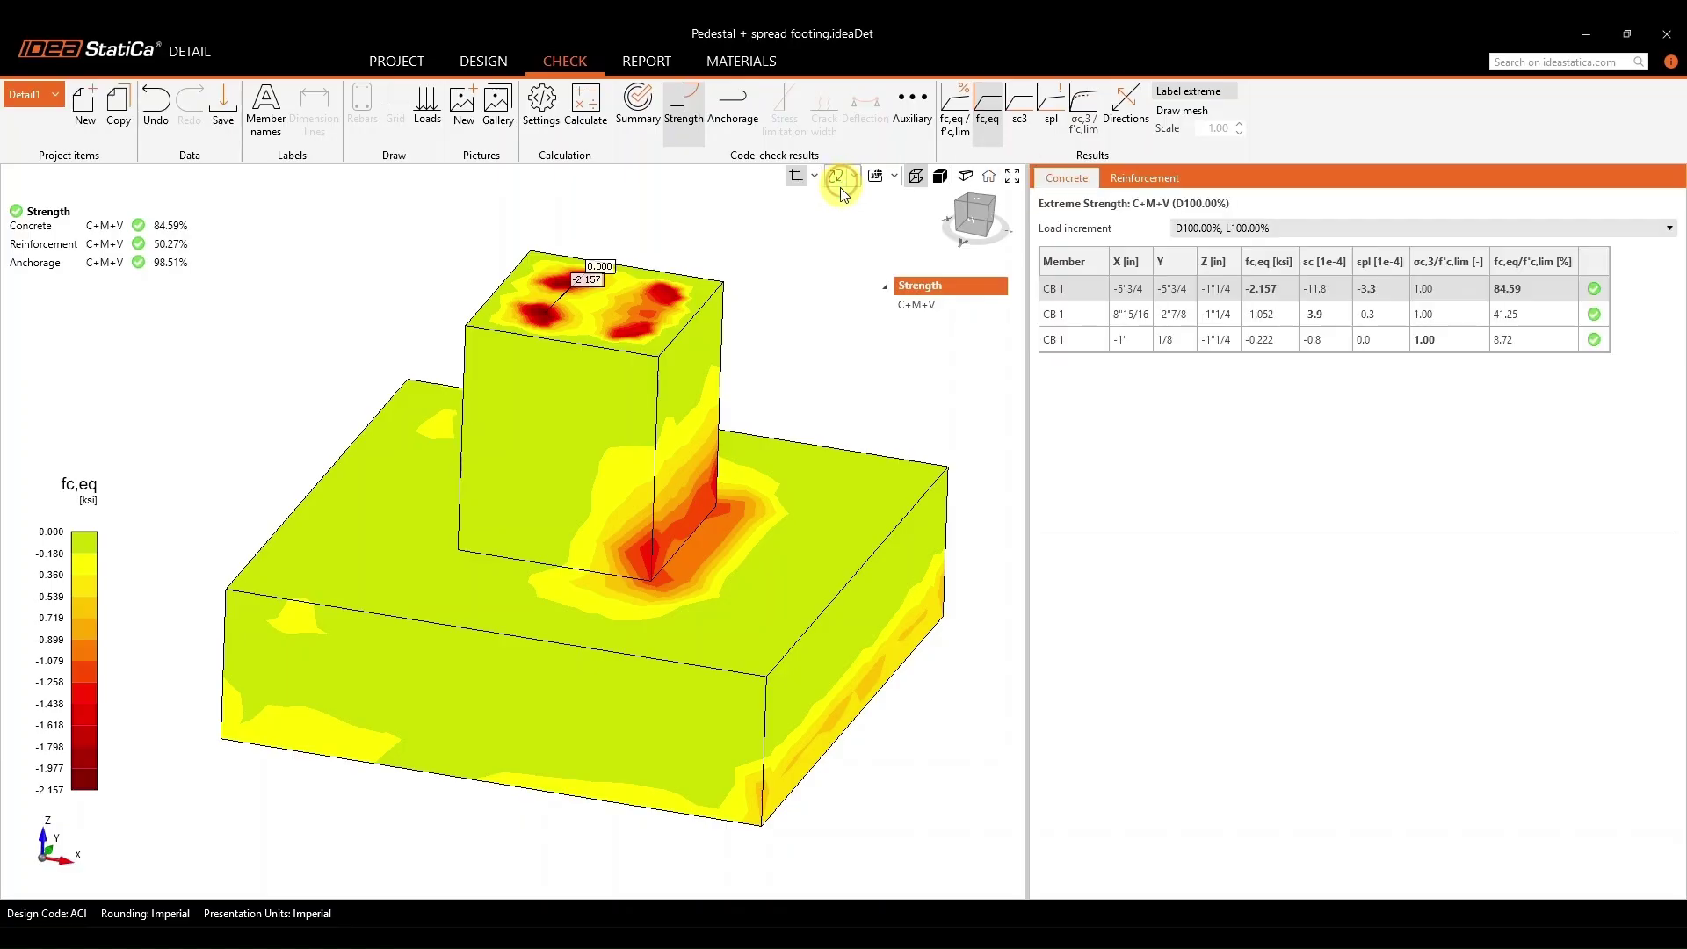
left_click(839, 185)
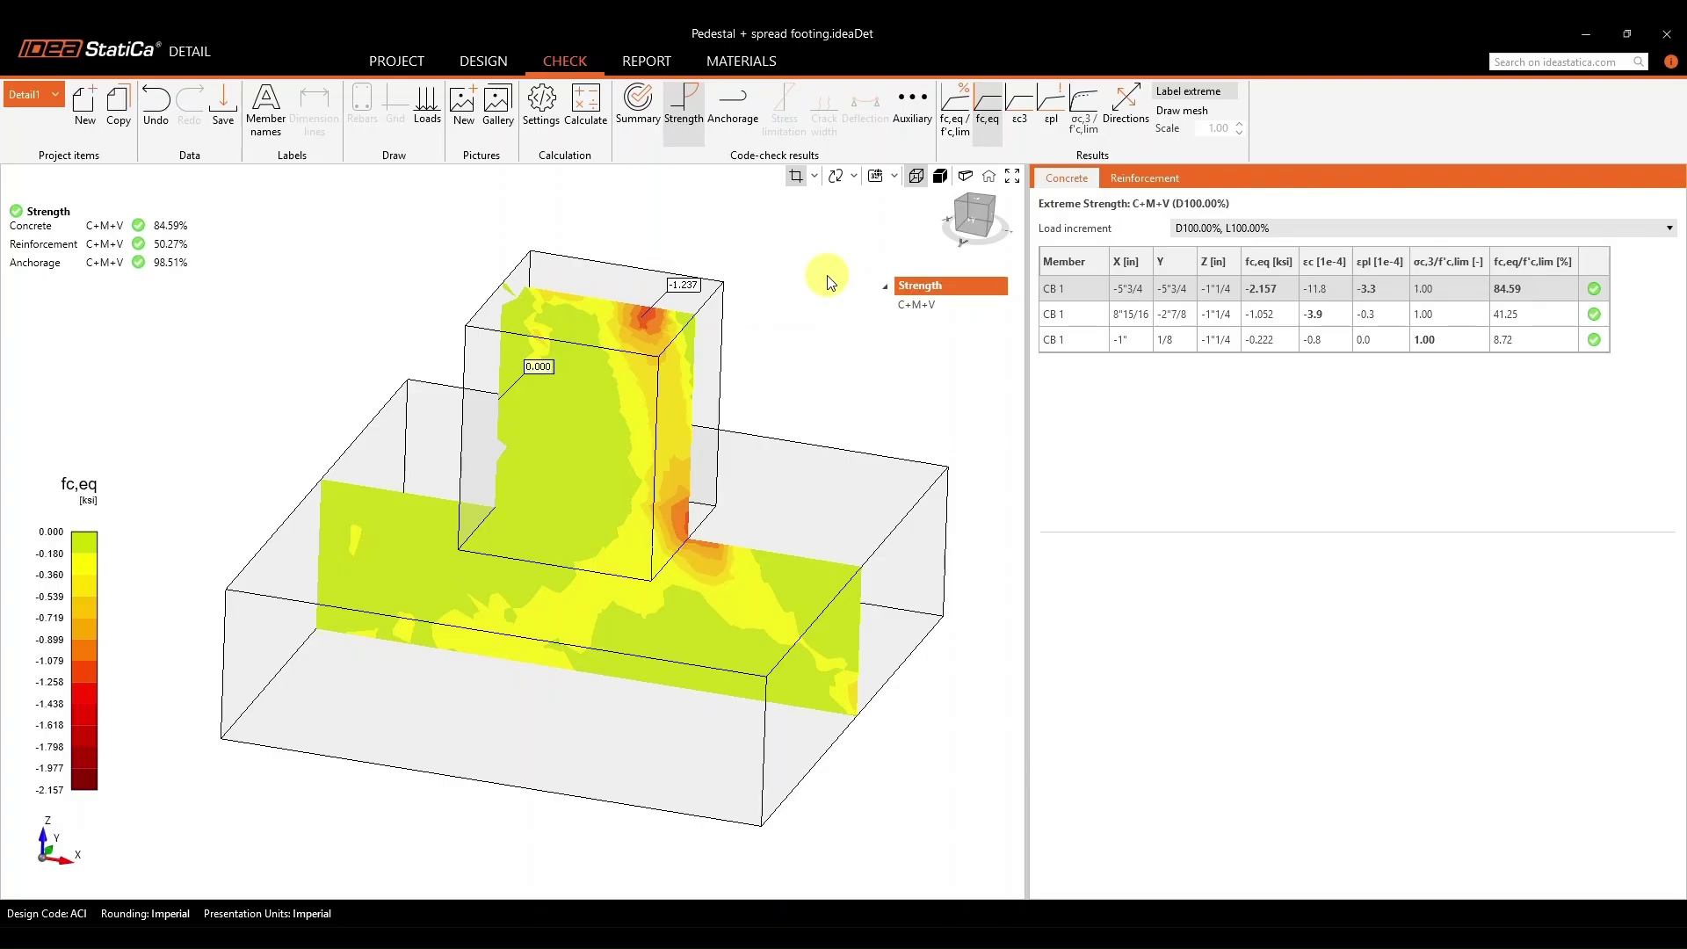
right_click_drag(830, 281, 749, 331)
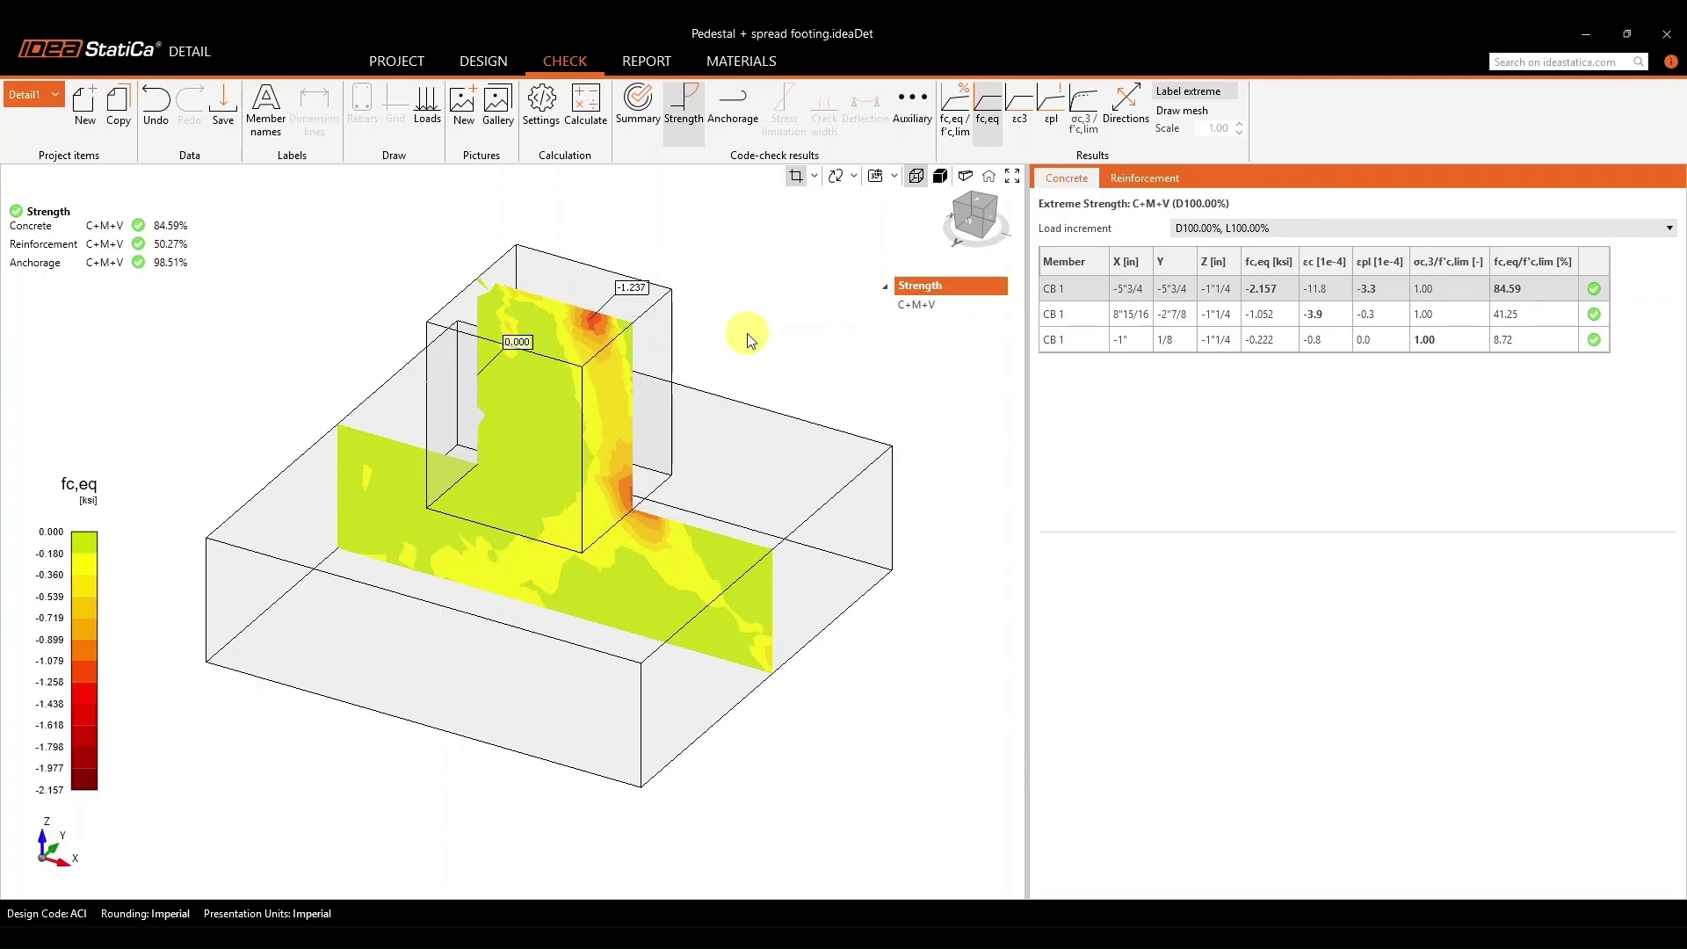
Switch results to reinforcement, with AN2 at 50.27% fs/fy,lim, and orbit the rebar cage.
left_click(1135, 180)
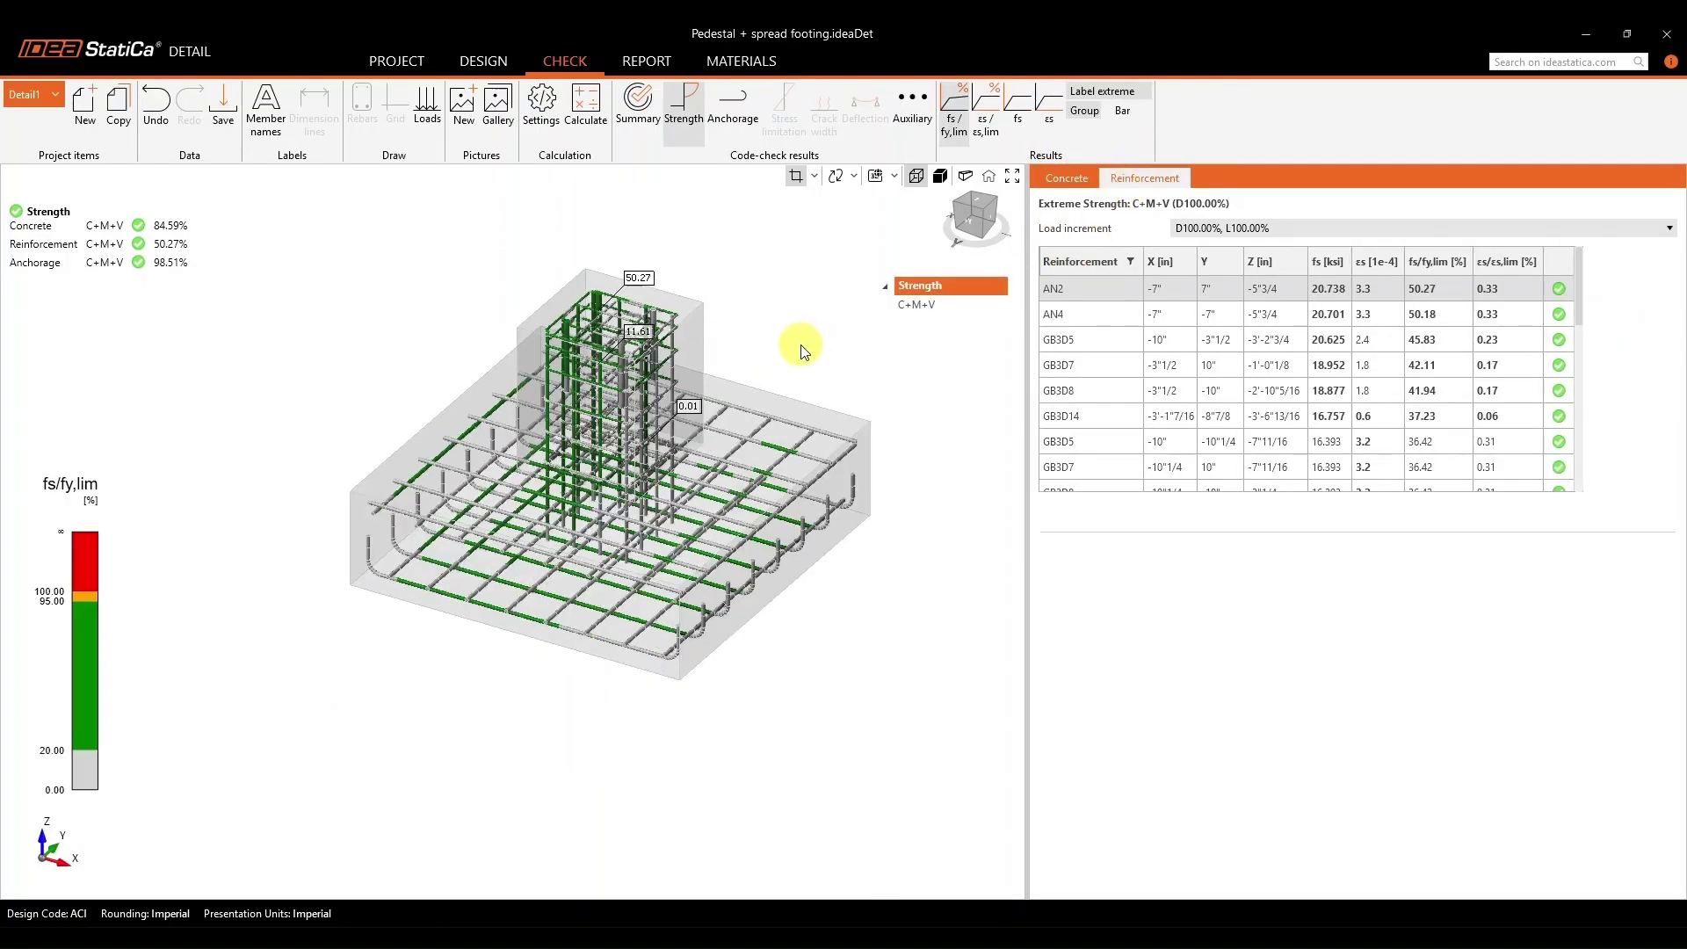
right_click_drag(609, 557, 629, 514)
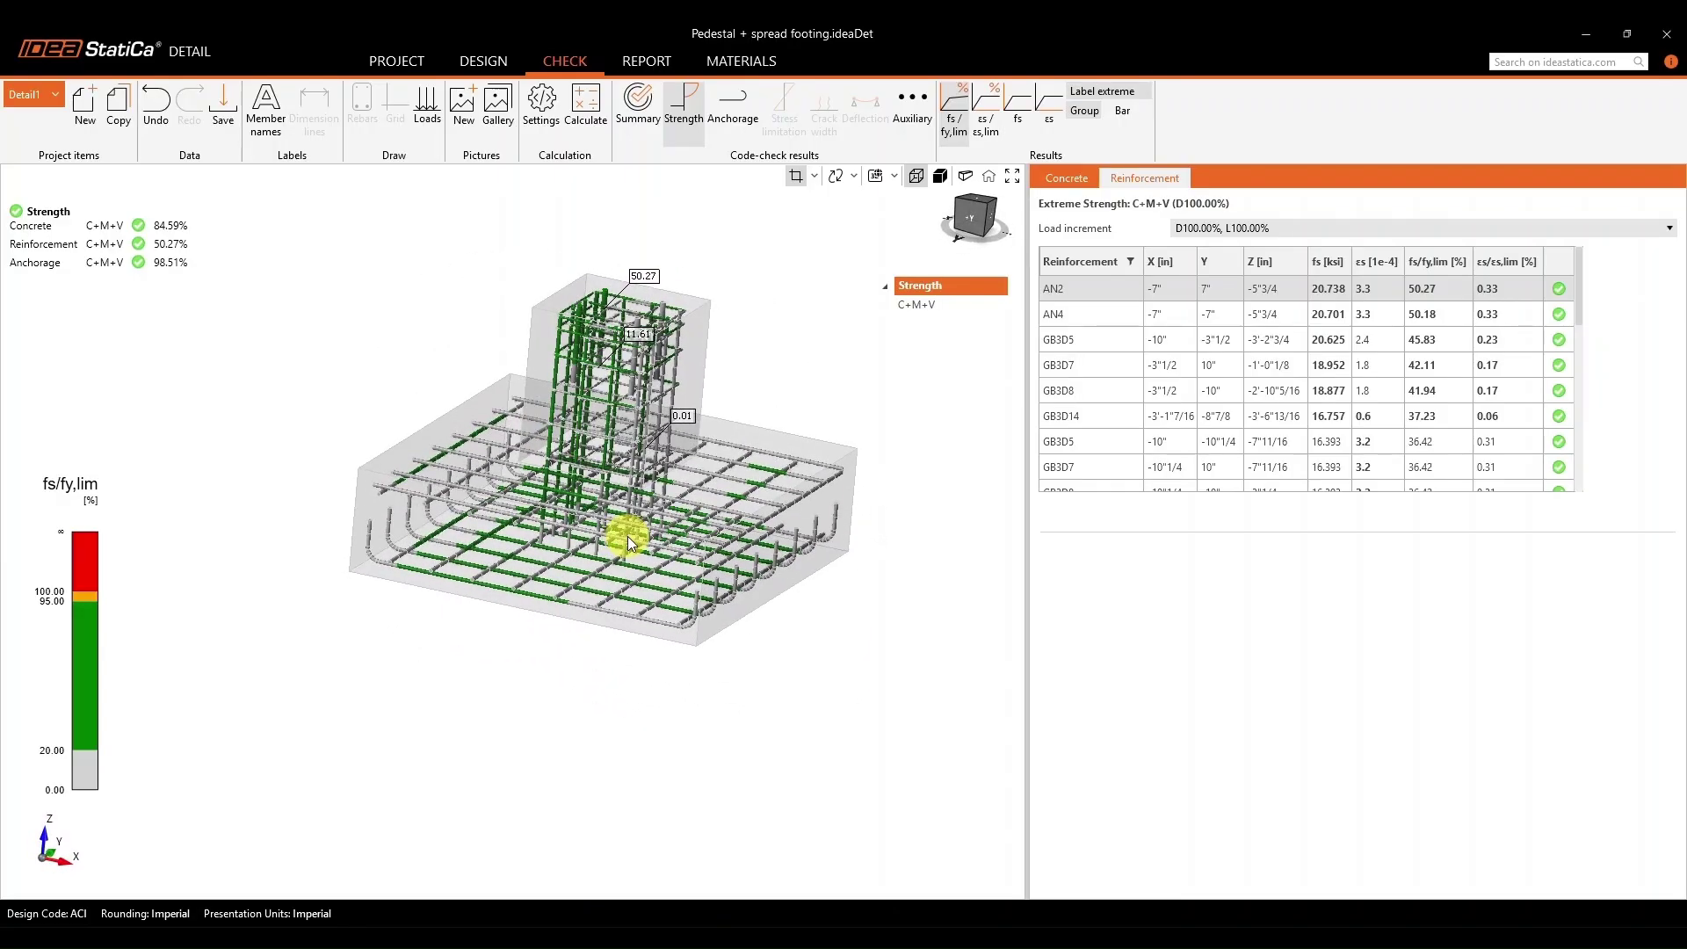
Show Anchorage results with Ftot on the rebars, GB3D1 peaking at 99.07% τb/fbu.
left_click(747, 122)
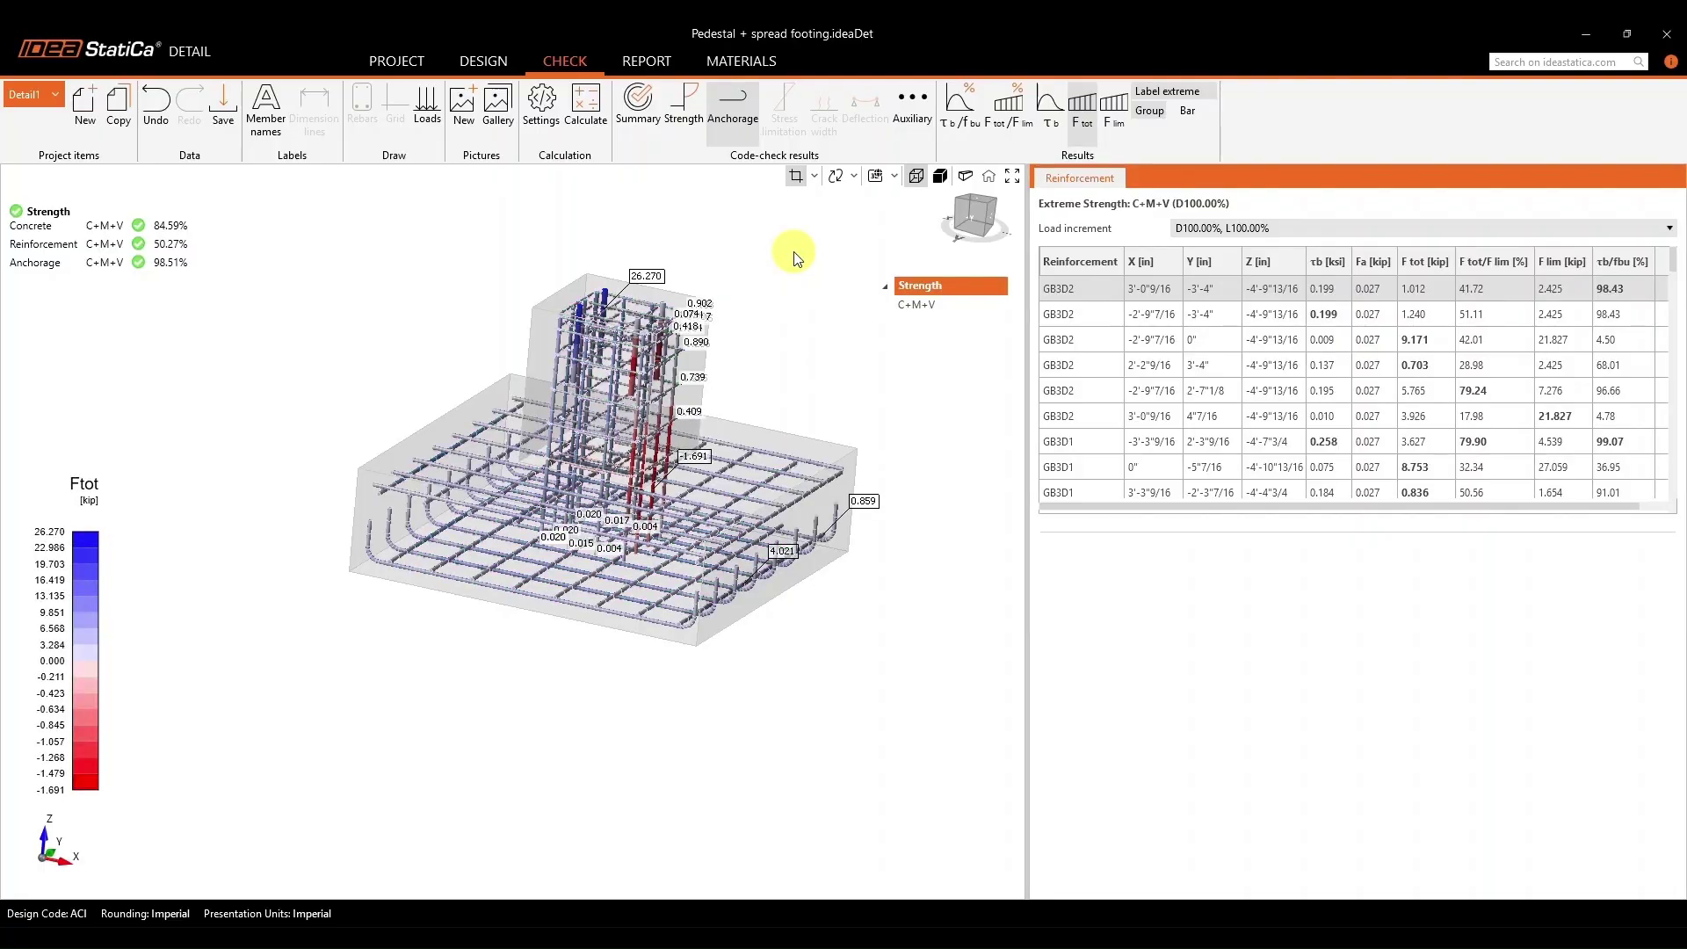
right_click_drag(523, 587, 539, 626)
scroll(647, 376, "up", 5)
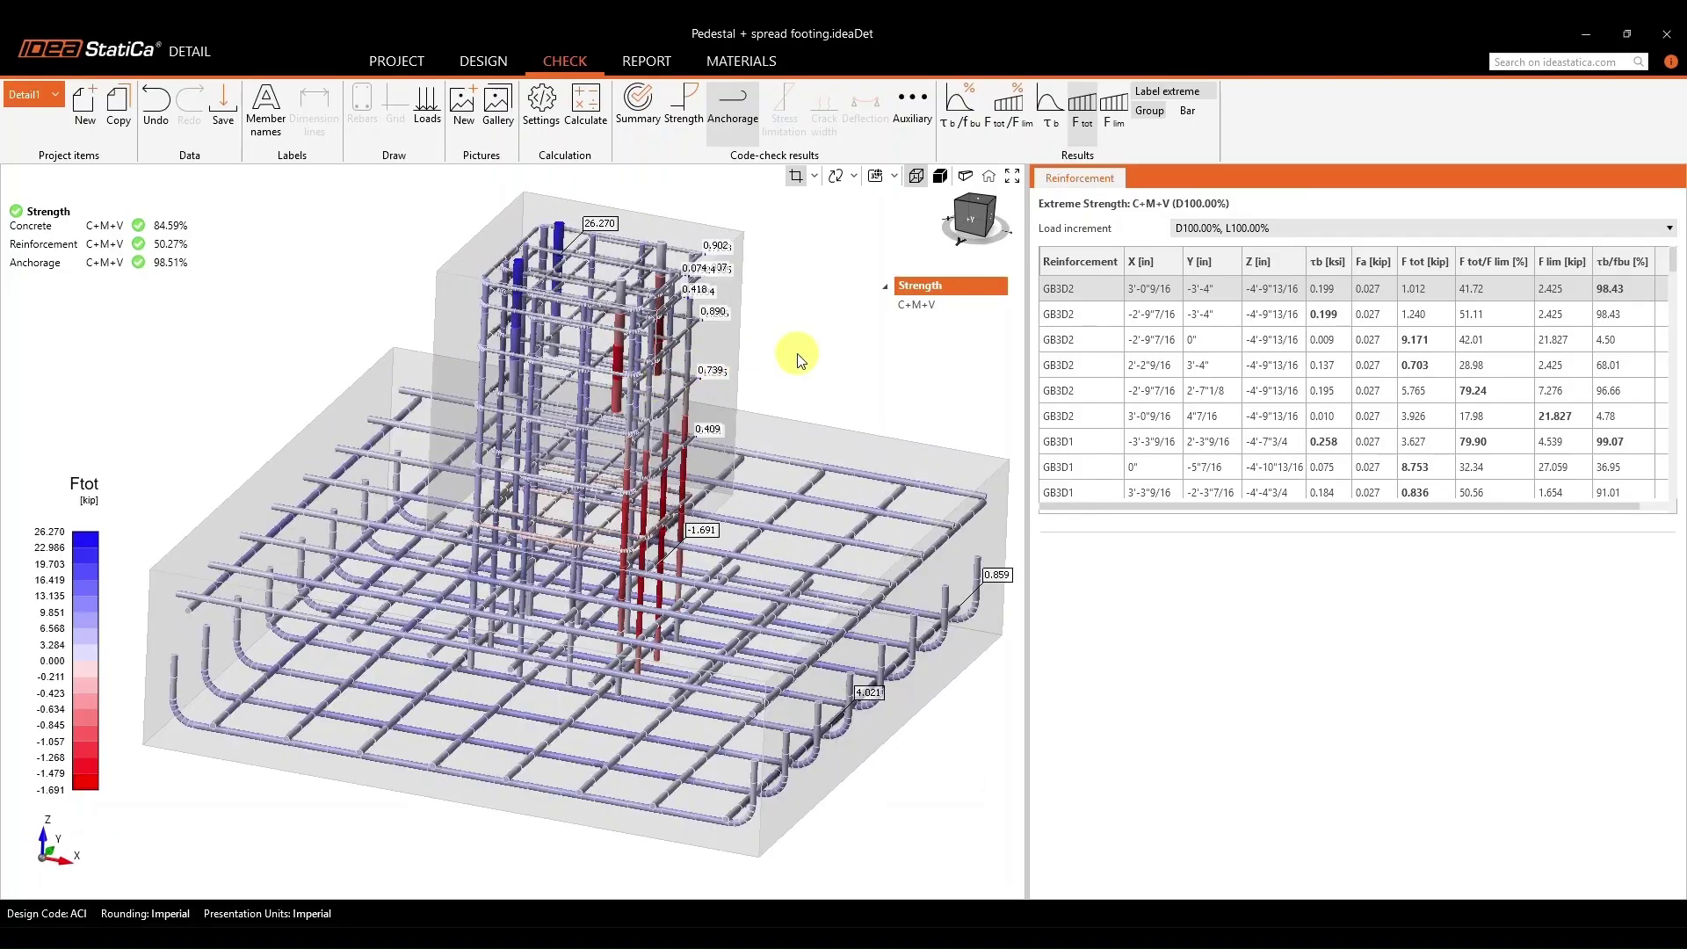
right_click_drag(752, 351, 688, 361)
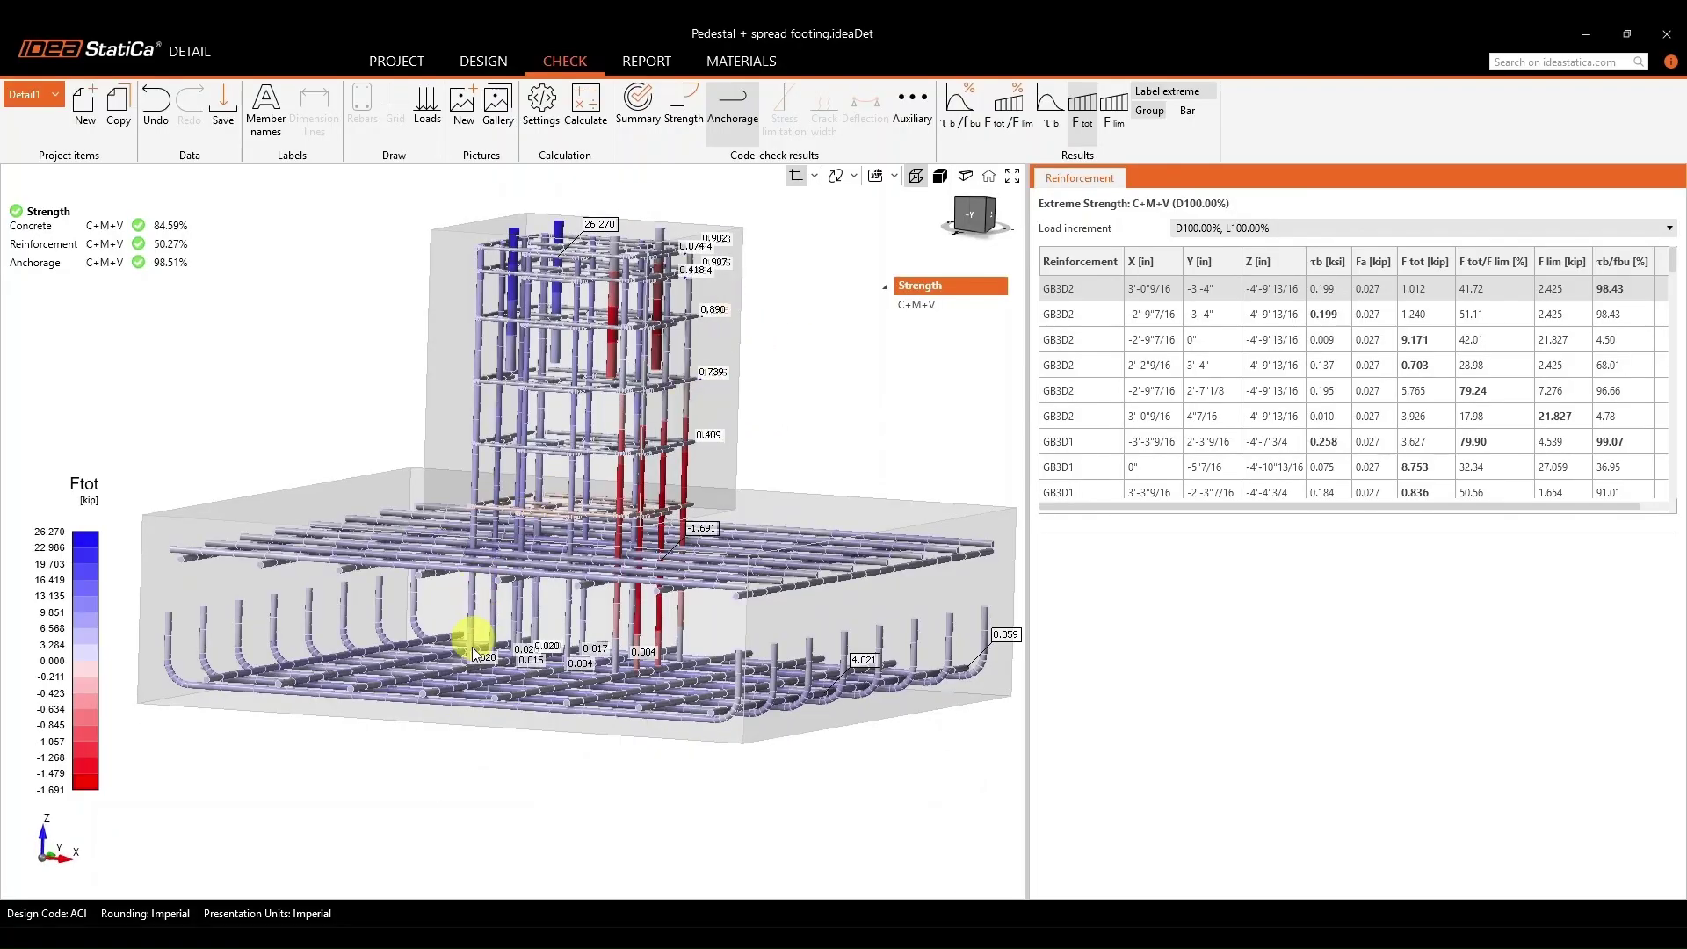
mouse_move(472, 648)
right_mouse_down()
mouse_move(489, 659)
mouse_move(444, 658)
mouse_move(463, 662)
right_mouse_up()
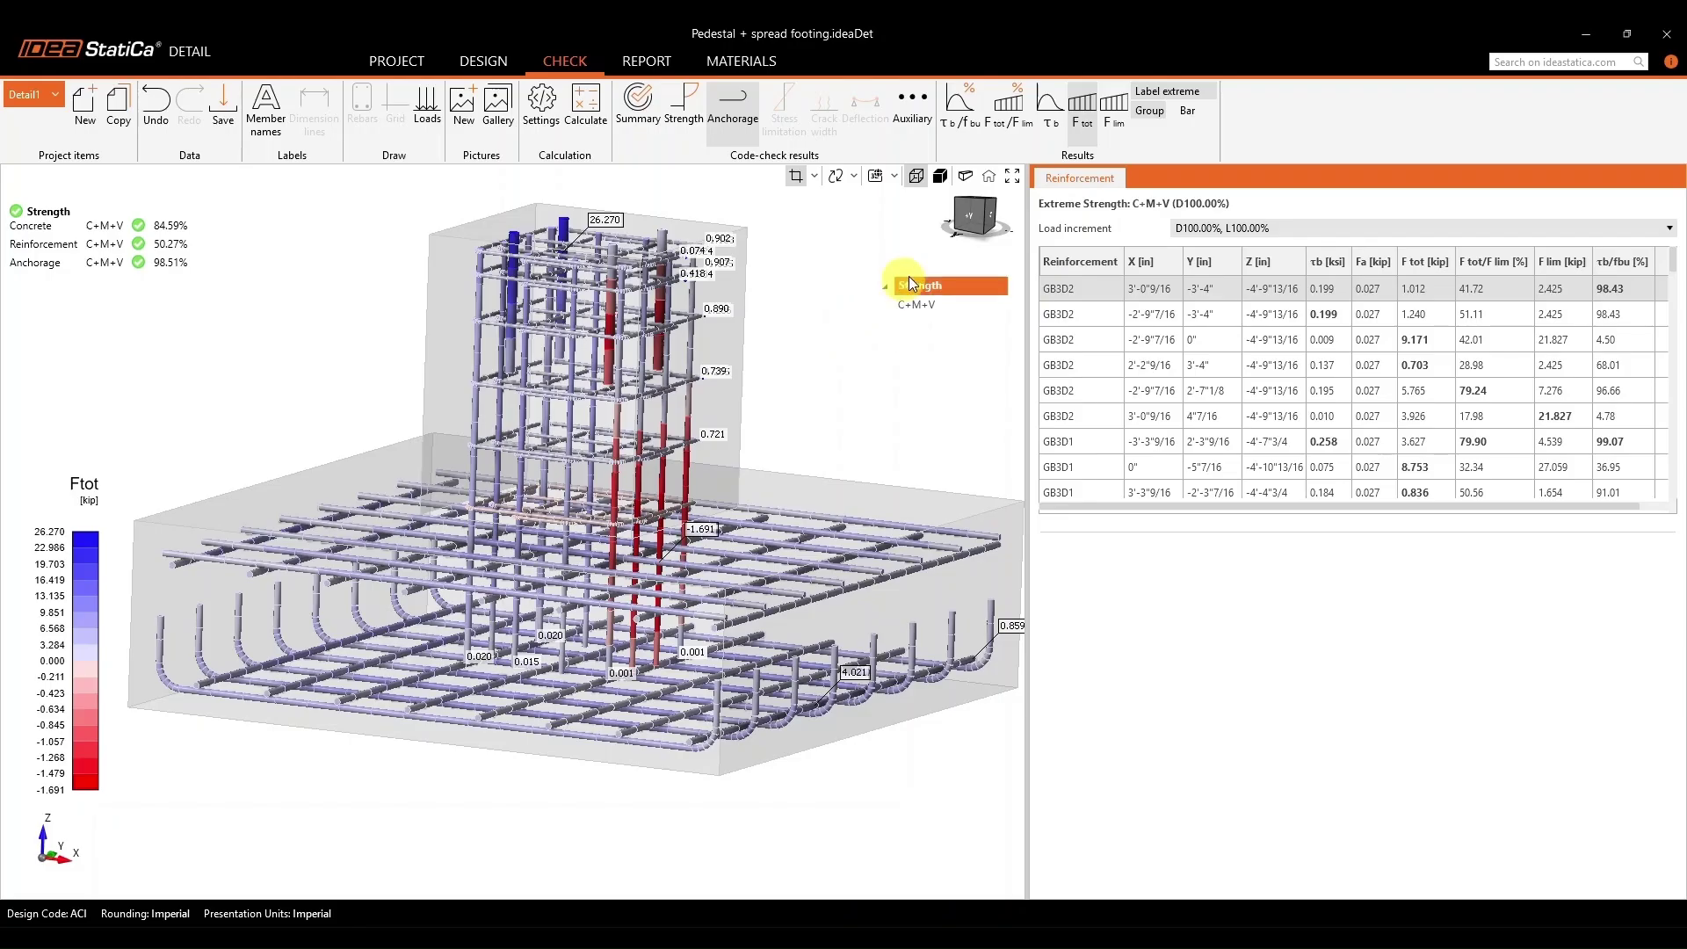
right_click_drag(820, 339, 834, 329)
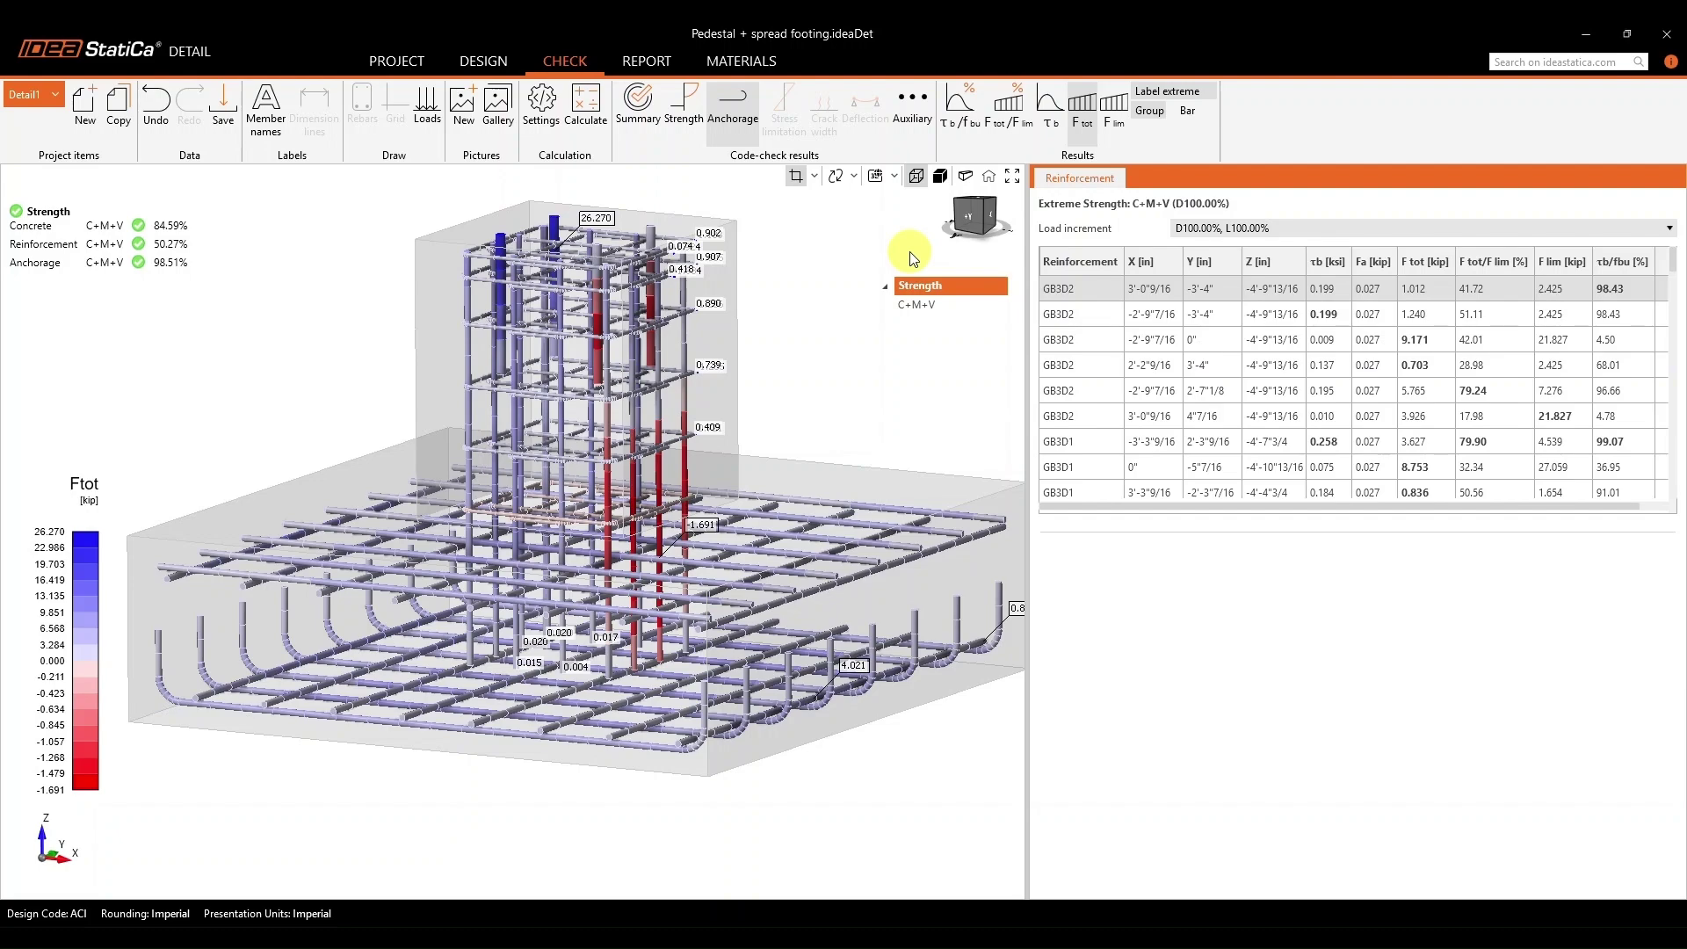
Preview the report and scroll to the Results Summary showing 98.51% anchorage utilisation.
left_click(634, 61)
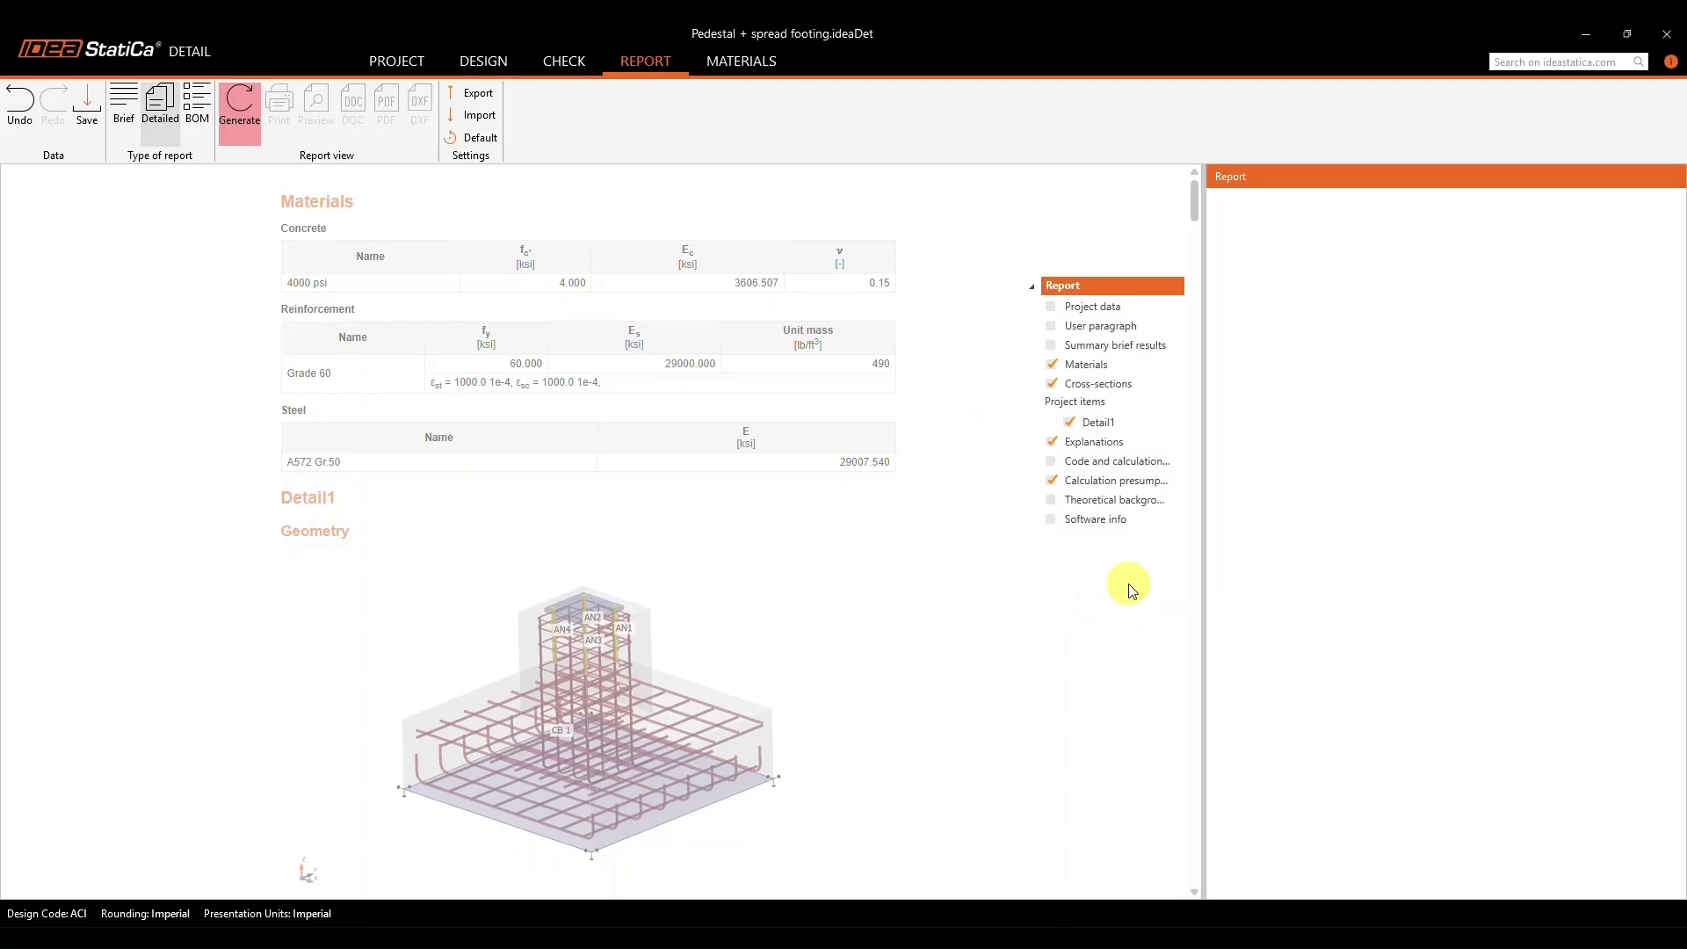
scroll(938, 555, "down", 4)
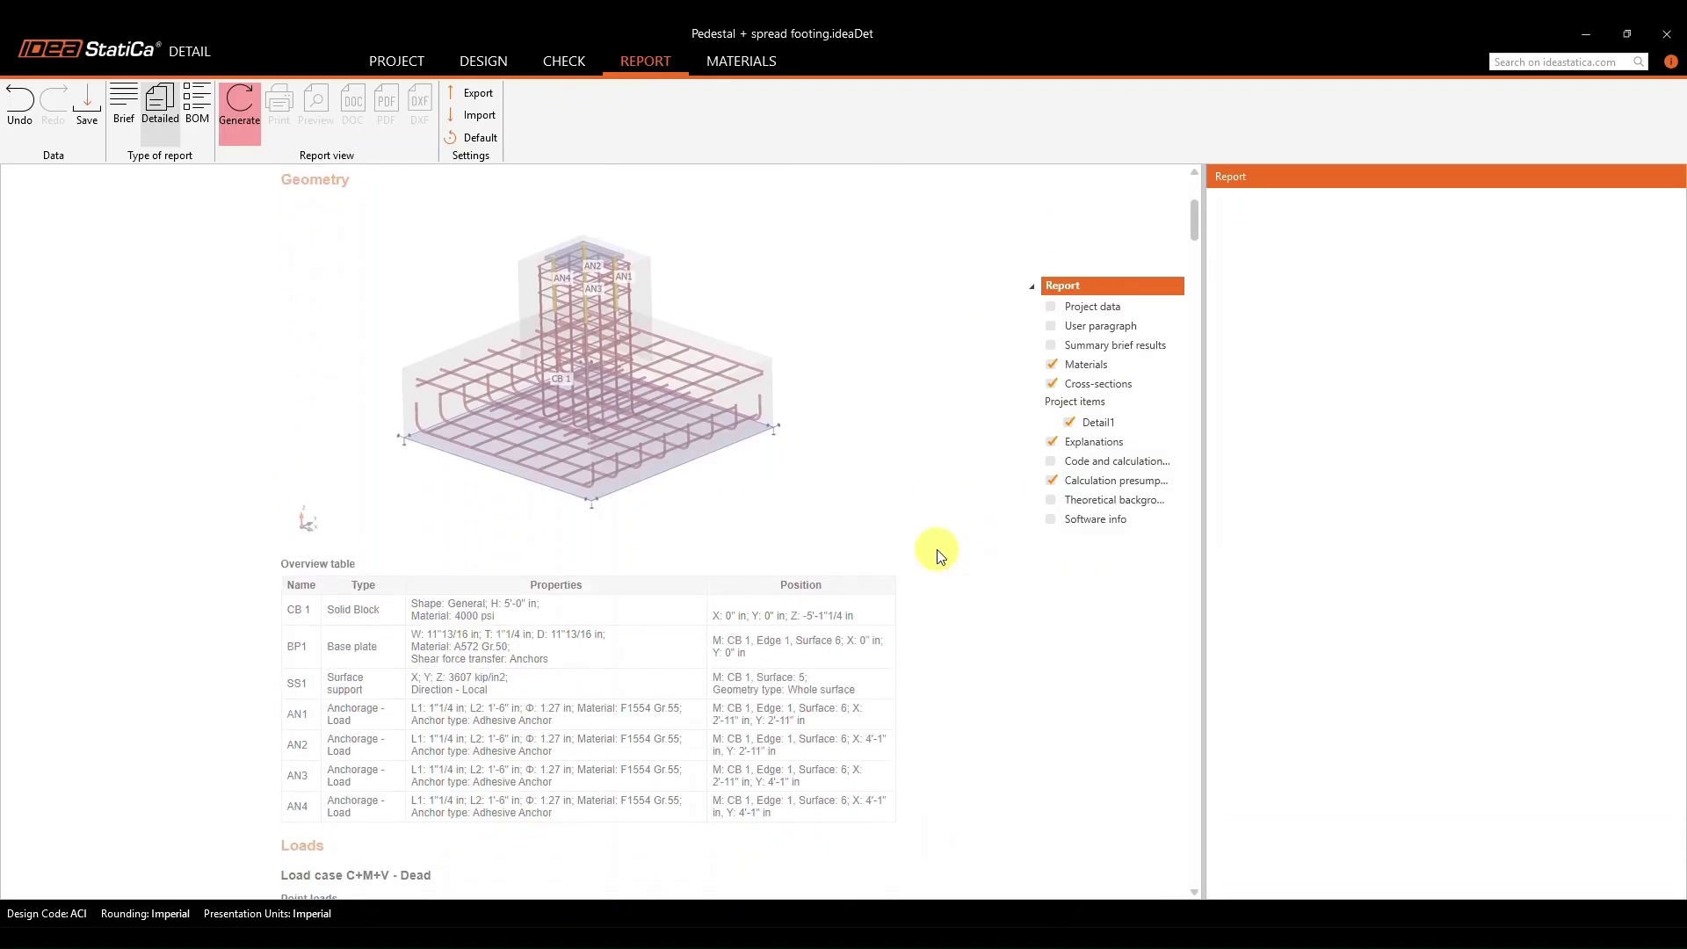
scroll(938, 556, "down", 15)
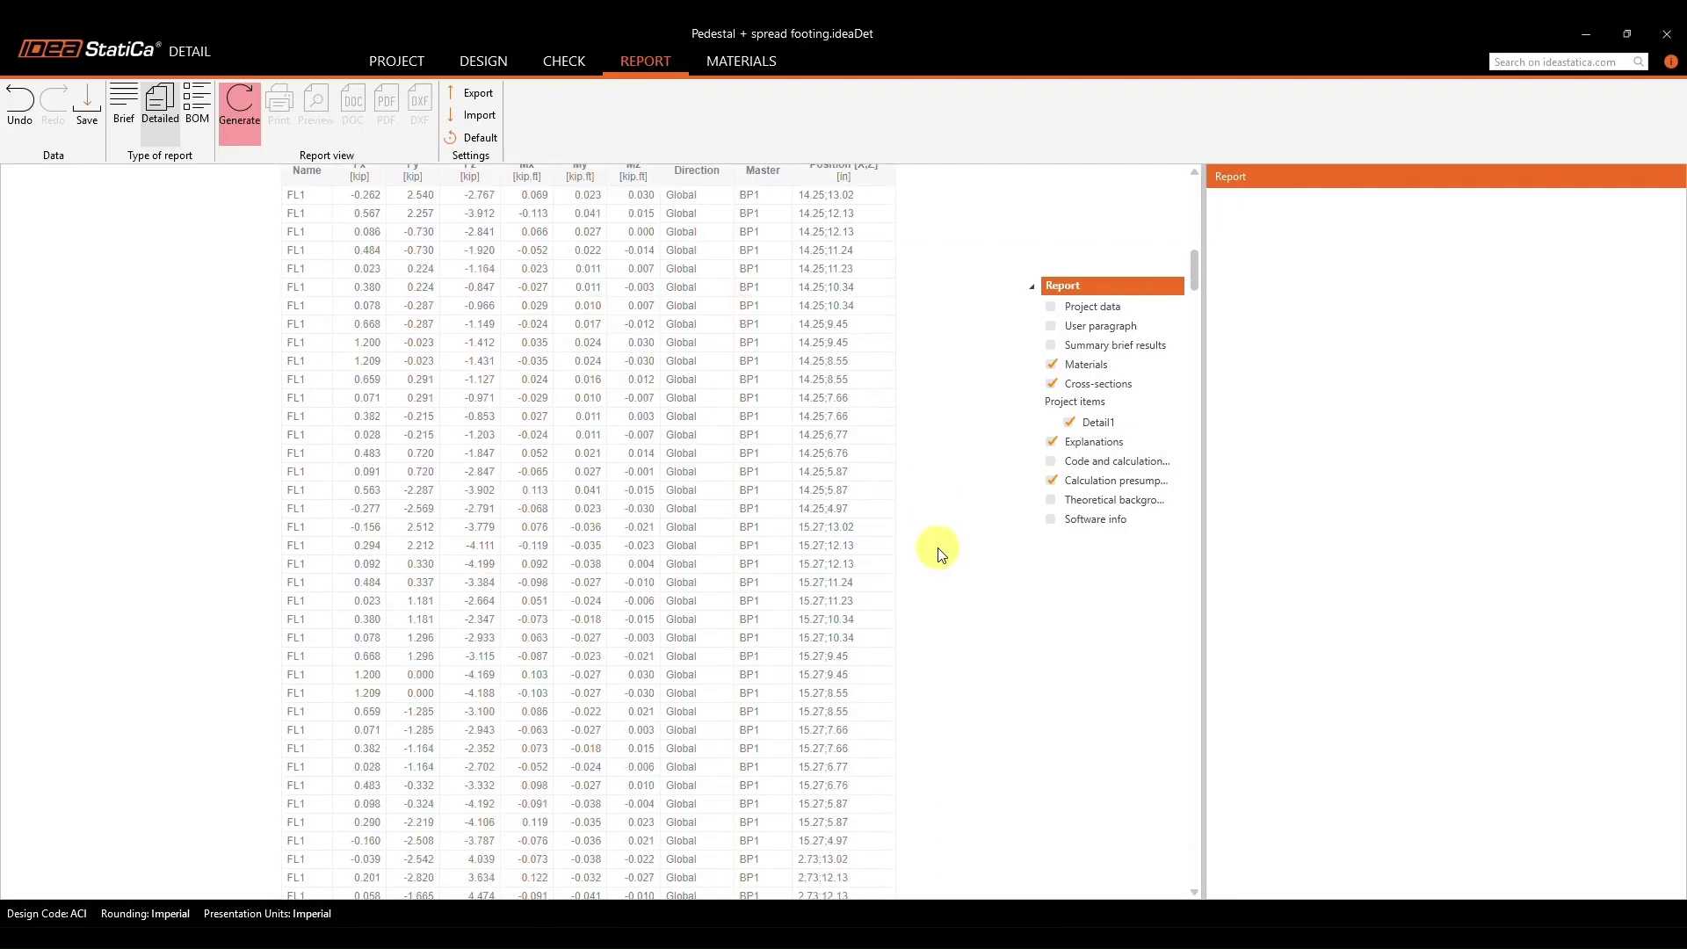
scroll(938, 555, "down", 8)
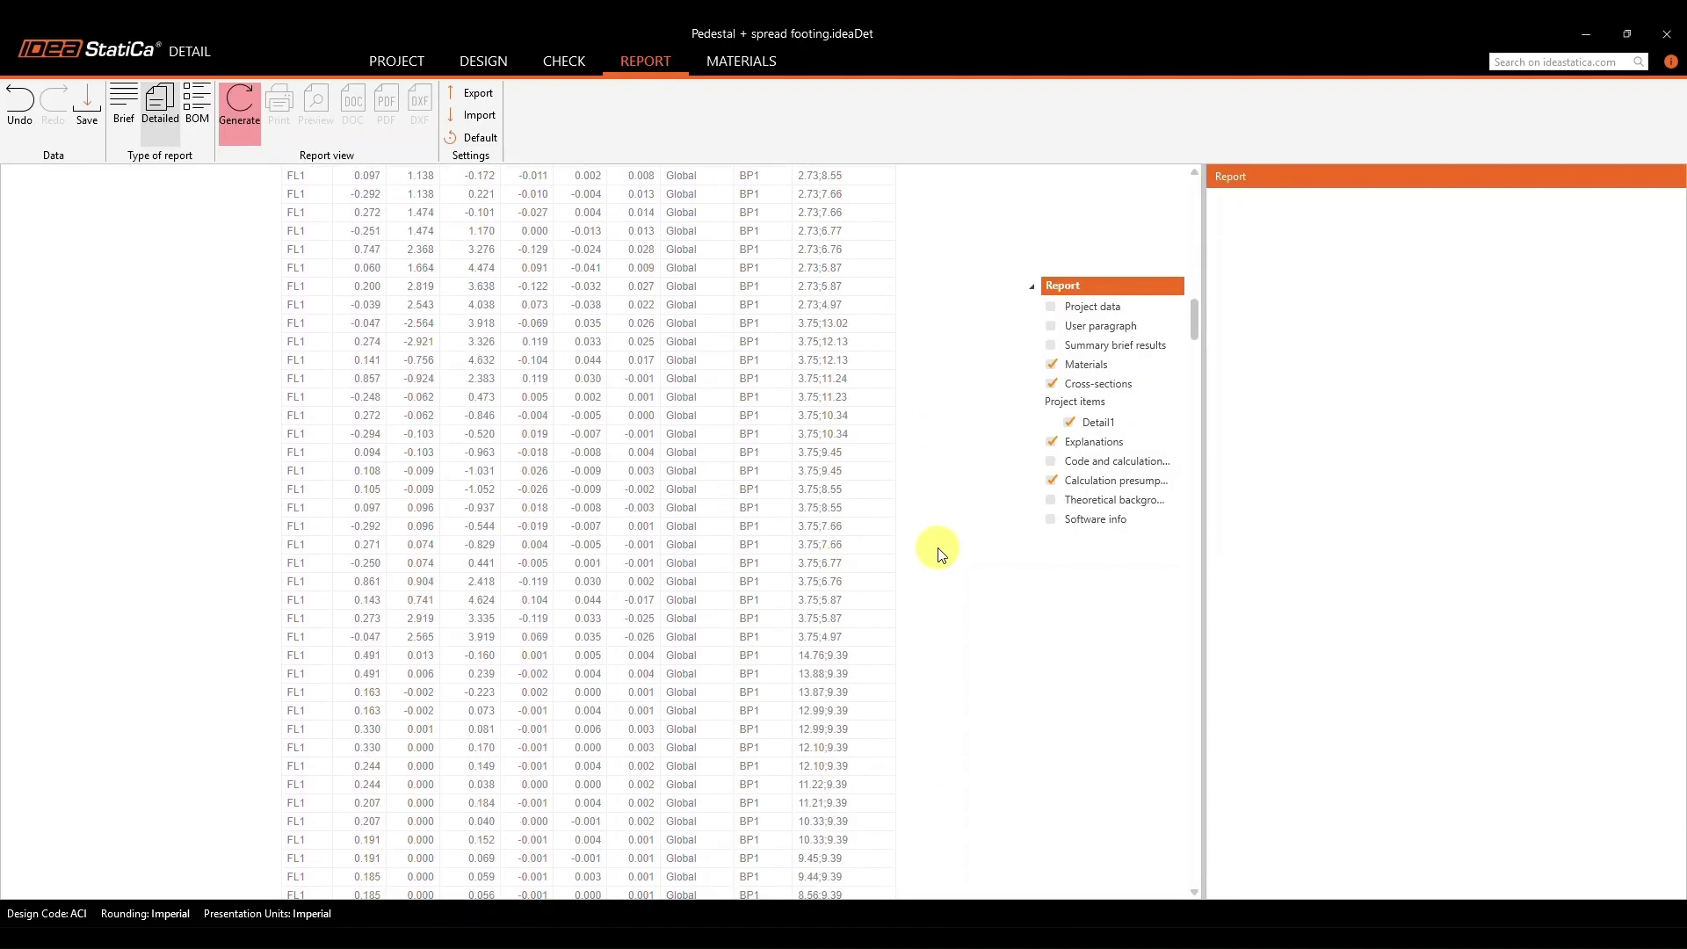
scroll(938, 556, "down", 12)
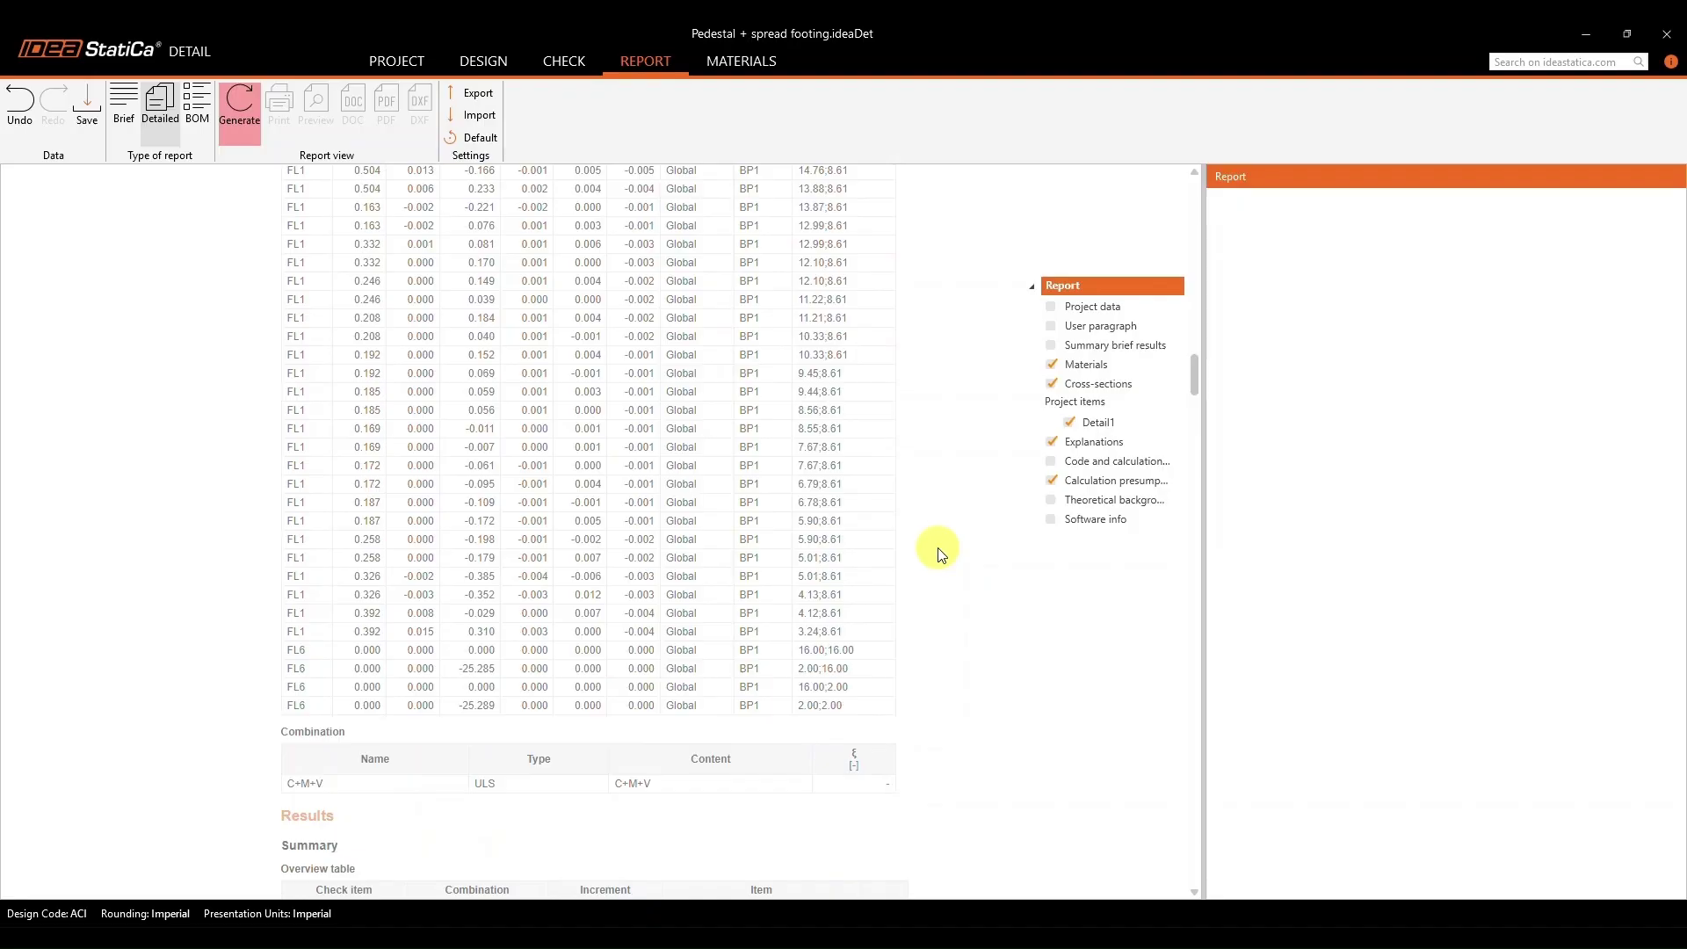
scroll(938, 552, "down", 1)
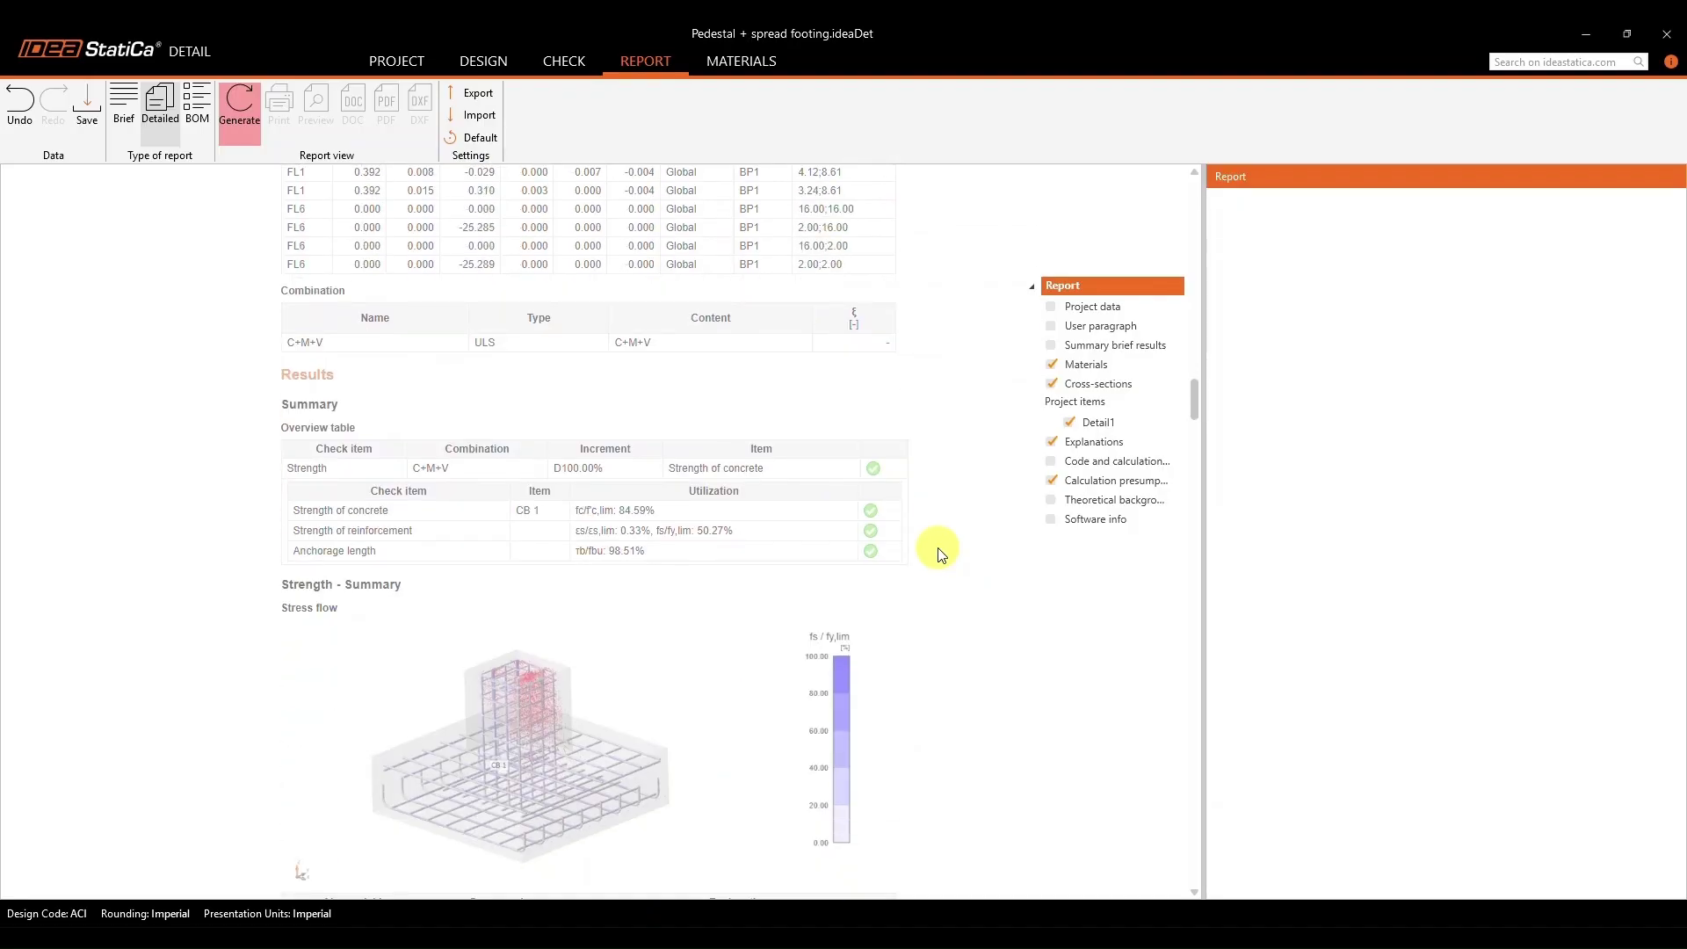